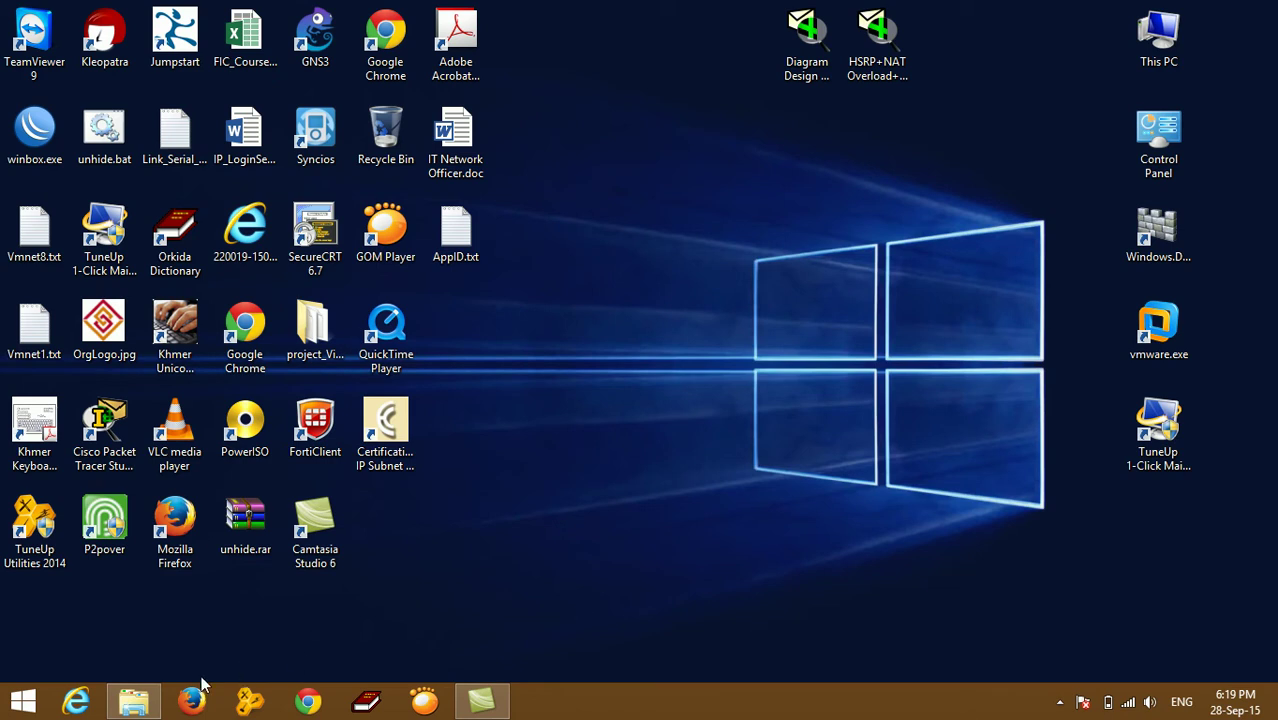
# Step: Open the GNS3 folder inside Weekend Class_CCNA_Security on the Data (E:) drive
pyautogui.click(145, 707)
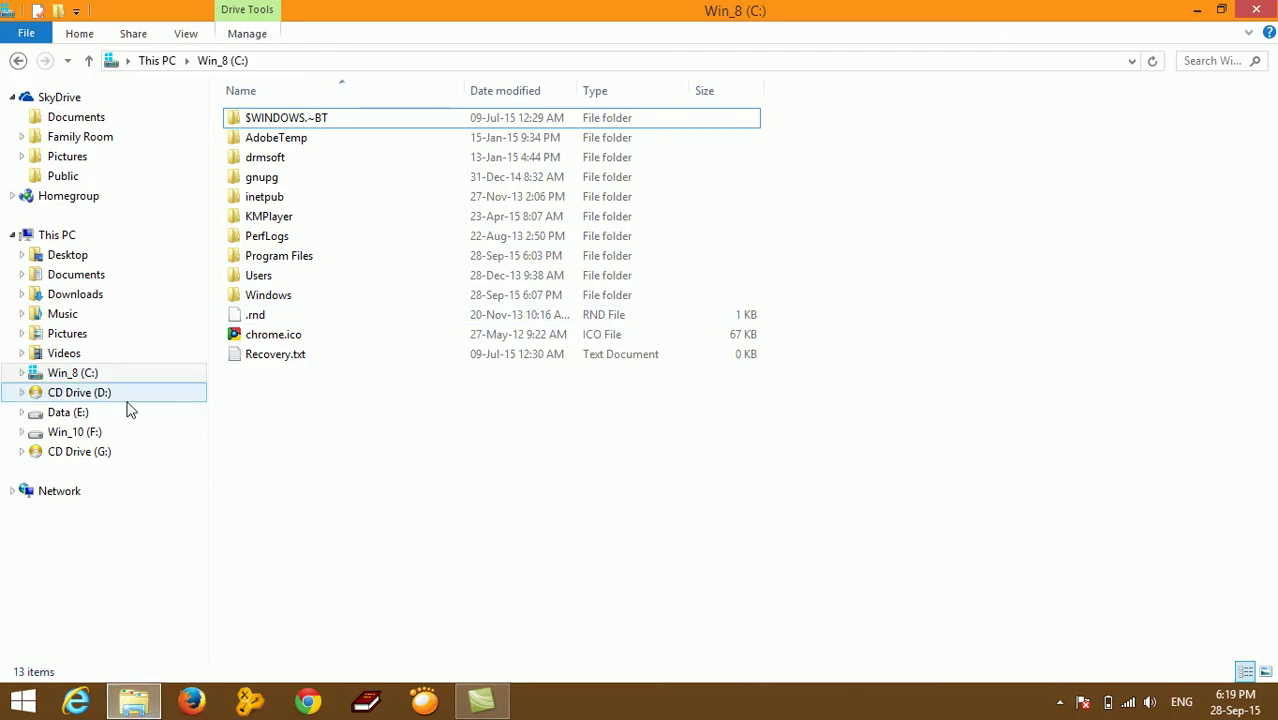
pyautogui.click(103, 416)
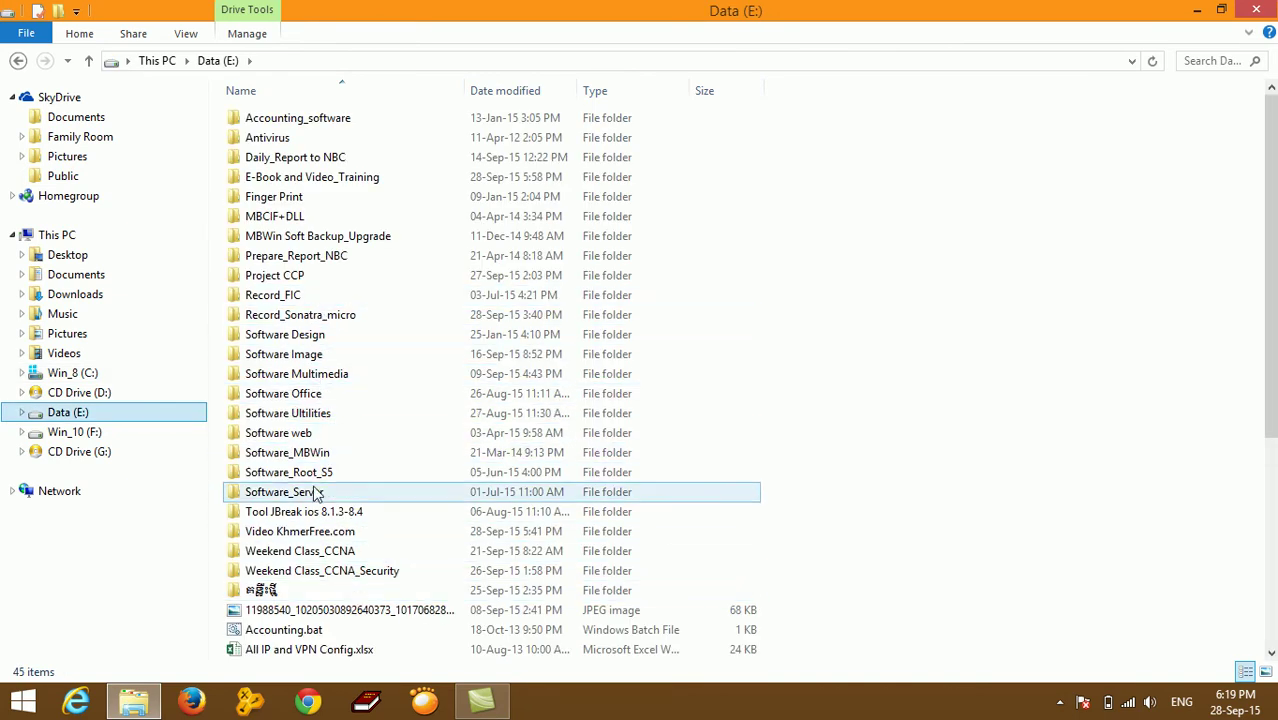
pyautogui.doubleClick(316, 571)
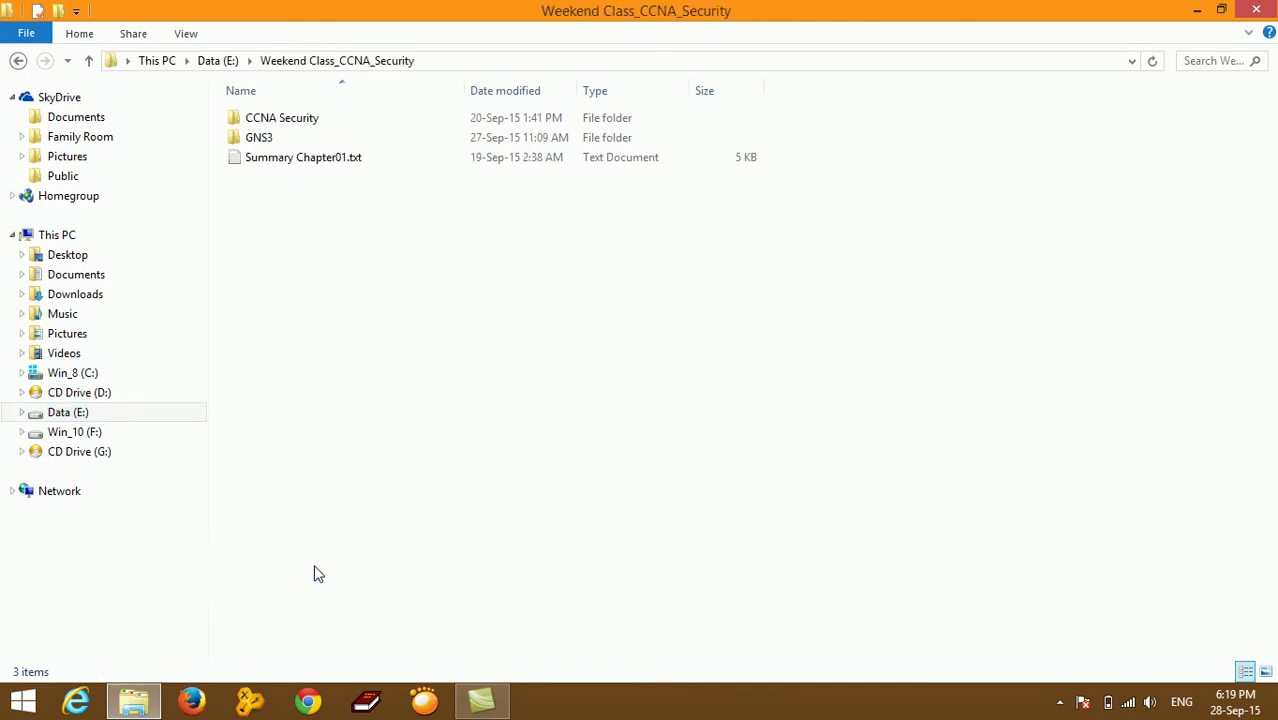
pyautogui.doubleClick(318, 140)
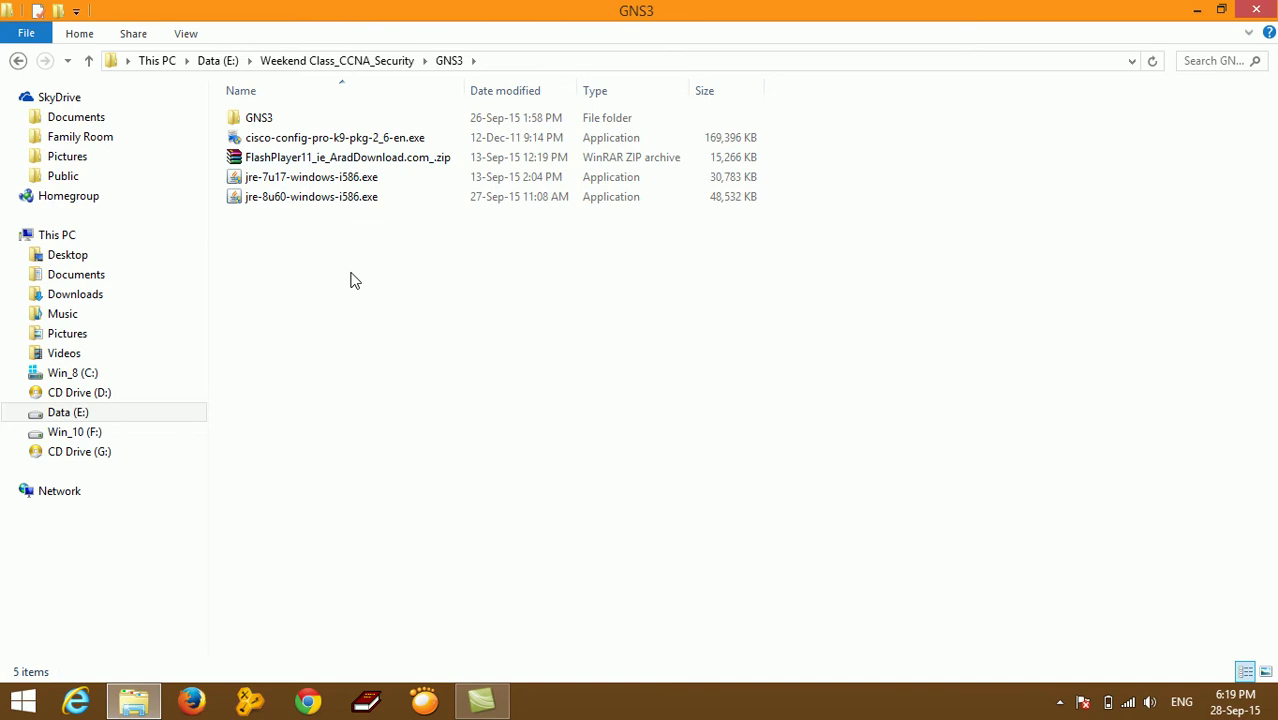
# Step: Examine the Cisco Configuration Professional, Flash Player and Java installer files in the GNS3 folder
pyautogui.click(392, 141)
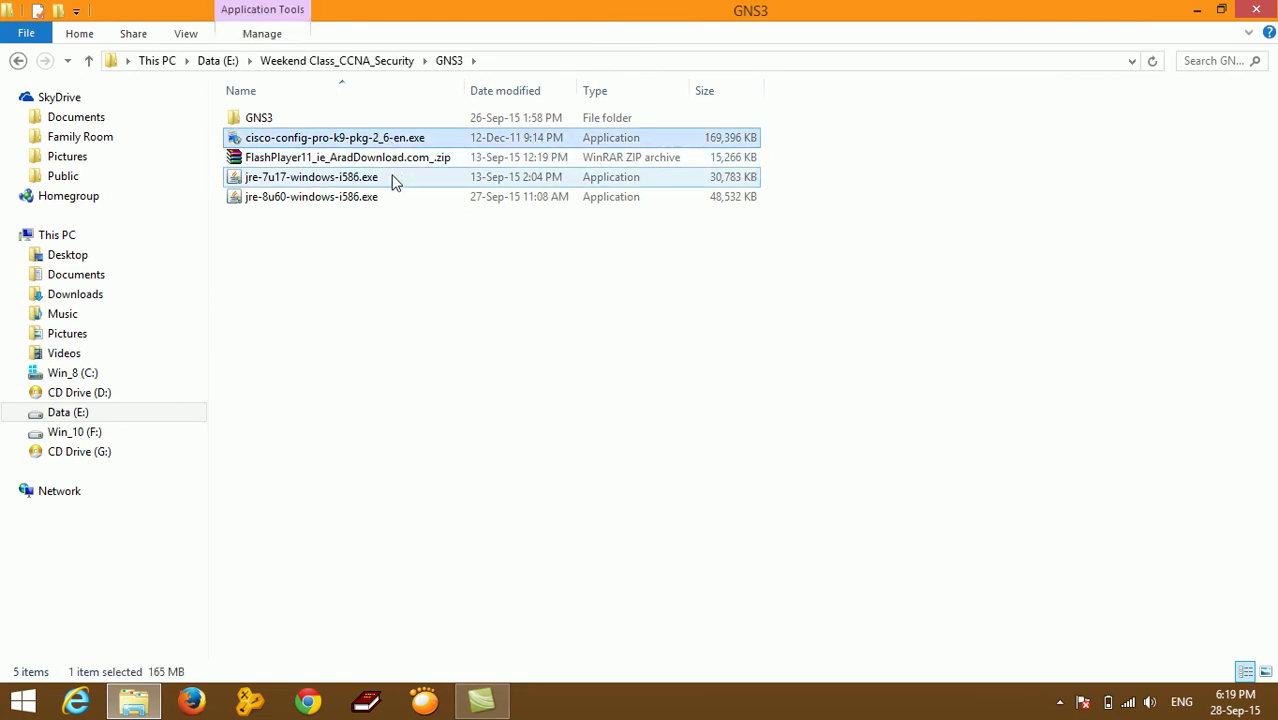
pyautogui.keyDown('ctrl'); pyautogui.click(393, 183); pyautogui.keyUp('ctrl')
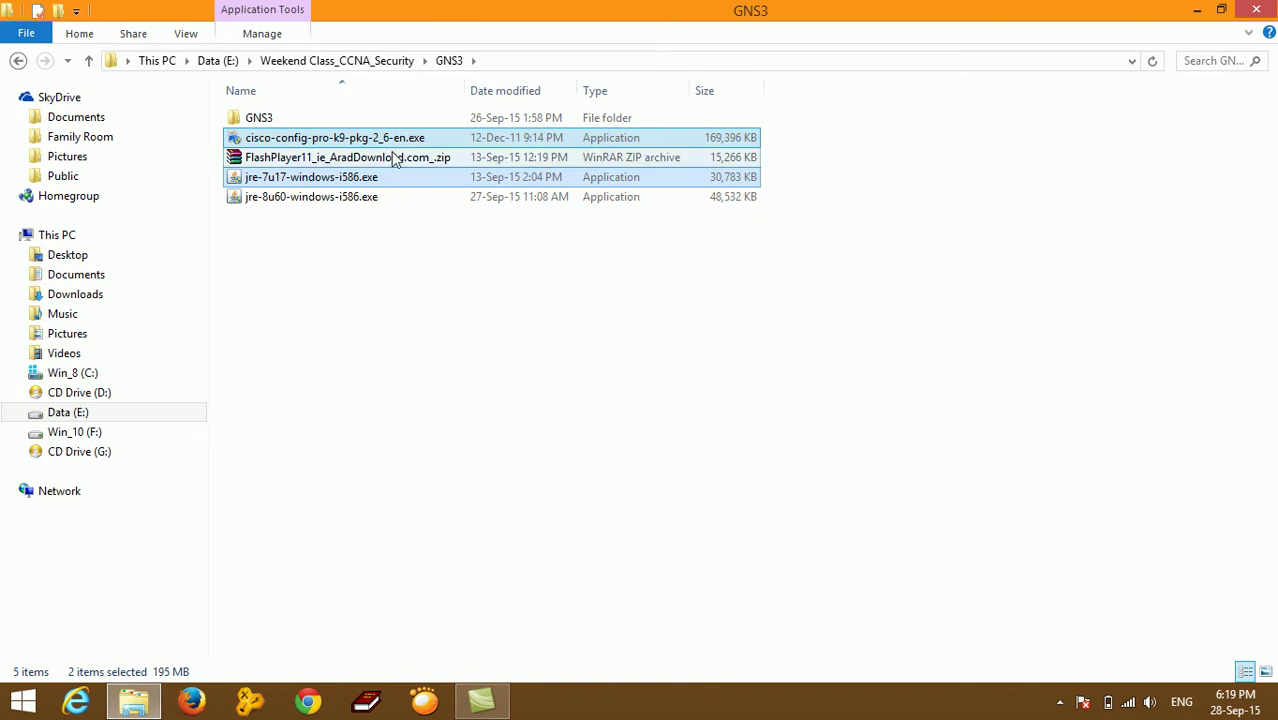
pyautogui.click(412, 250)
pyautogui.click(428, 164)
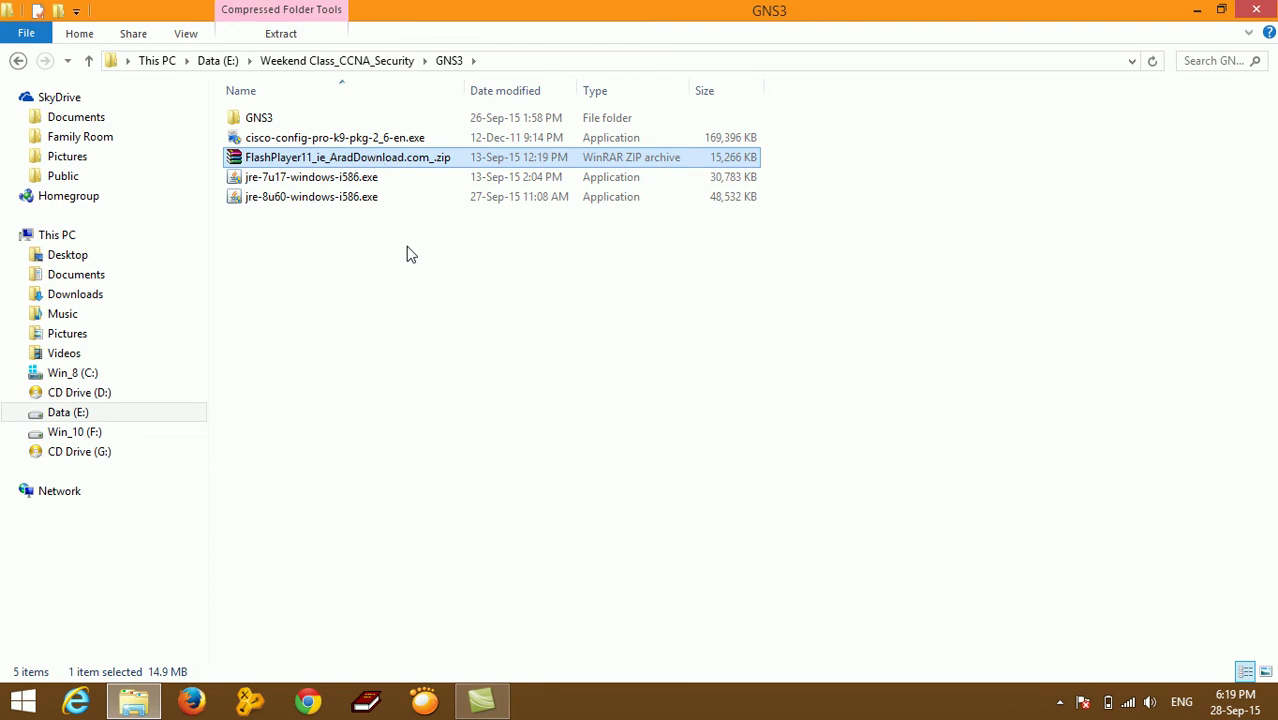
pyautogui.click(418, 287)
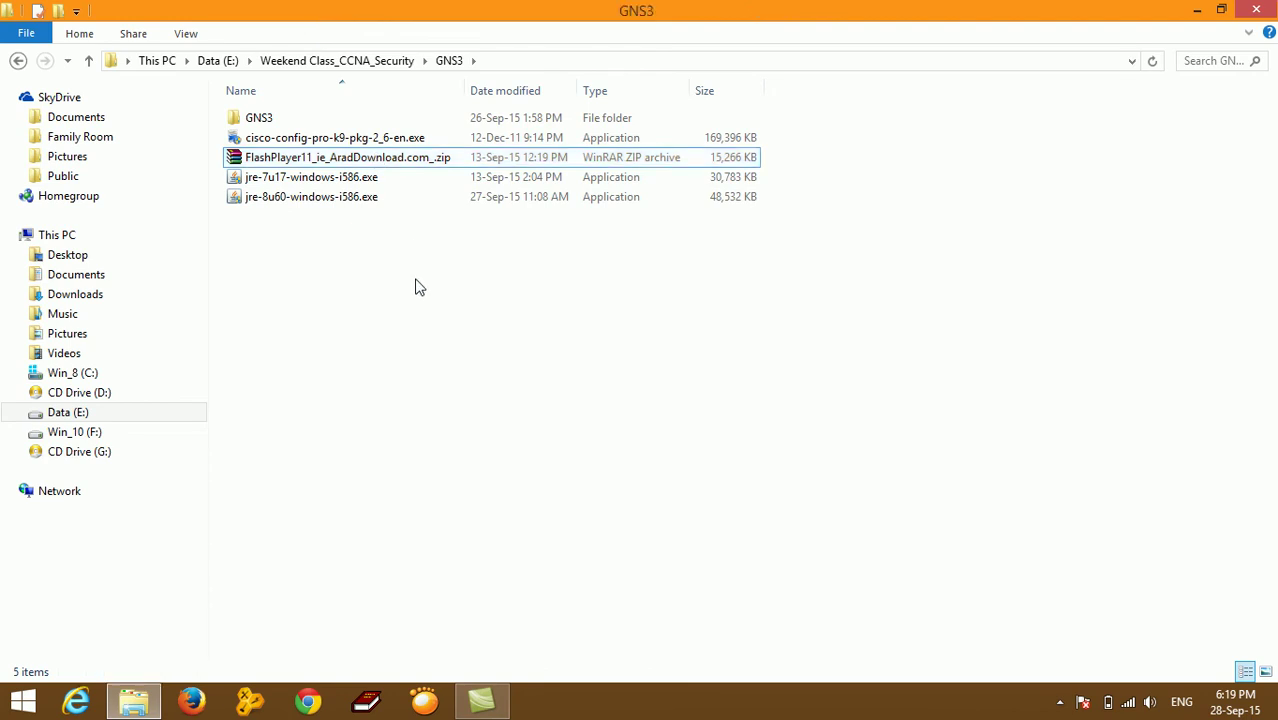
pyautogui.click(420, 145)
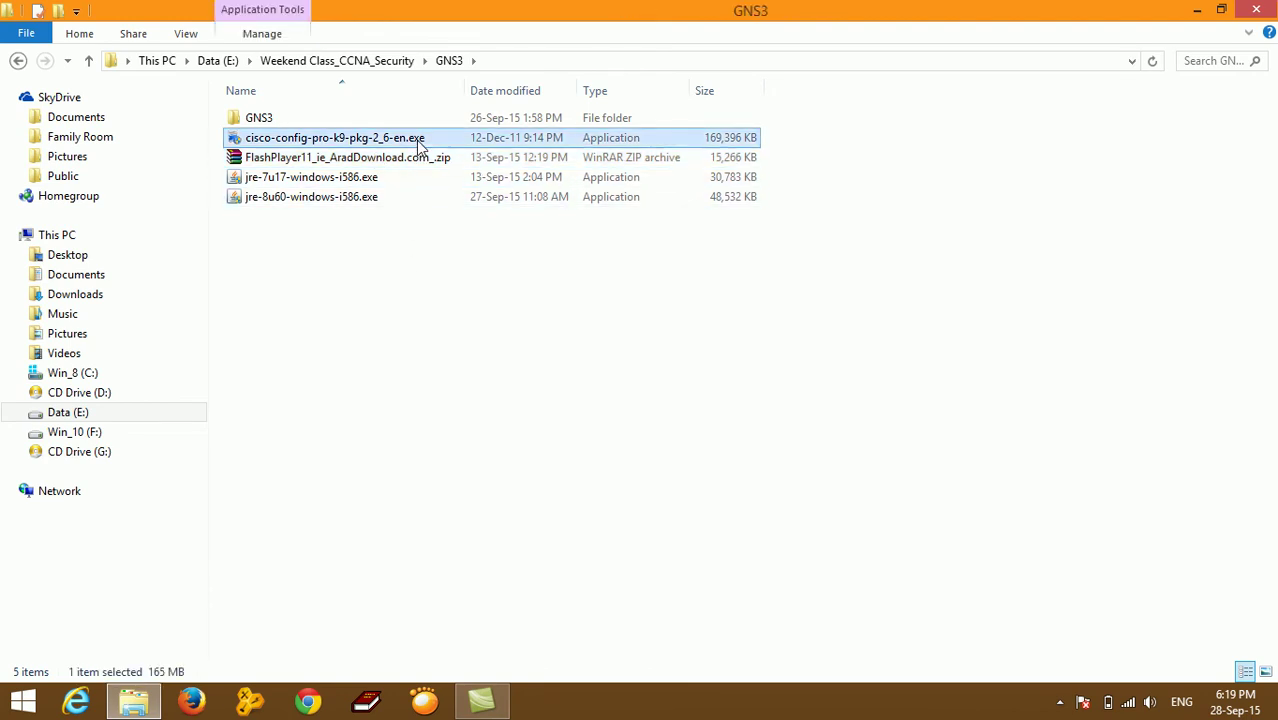
pyautogui.click(452, 347)
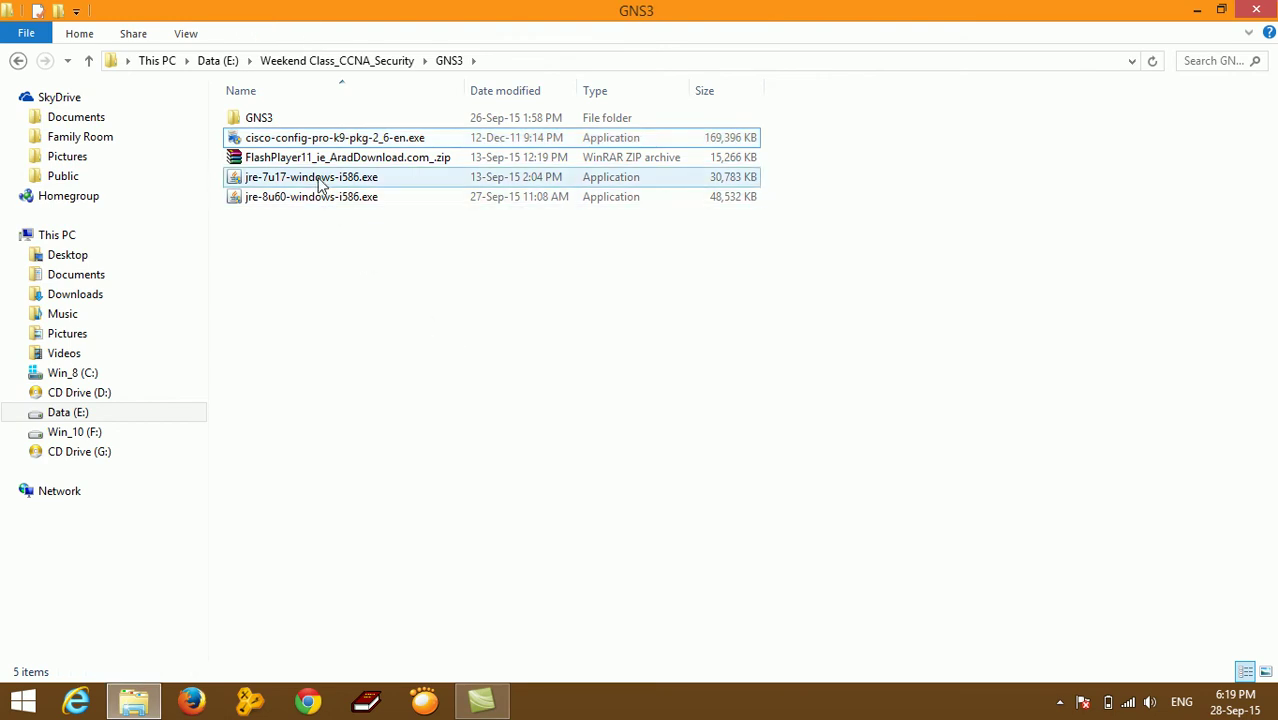
pyautogui.click(320, 183)
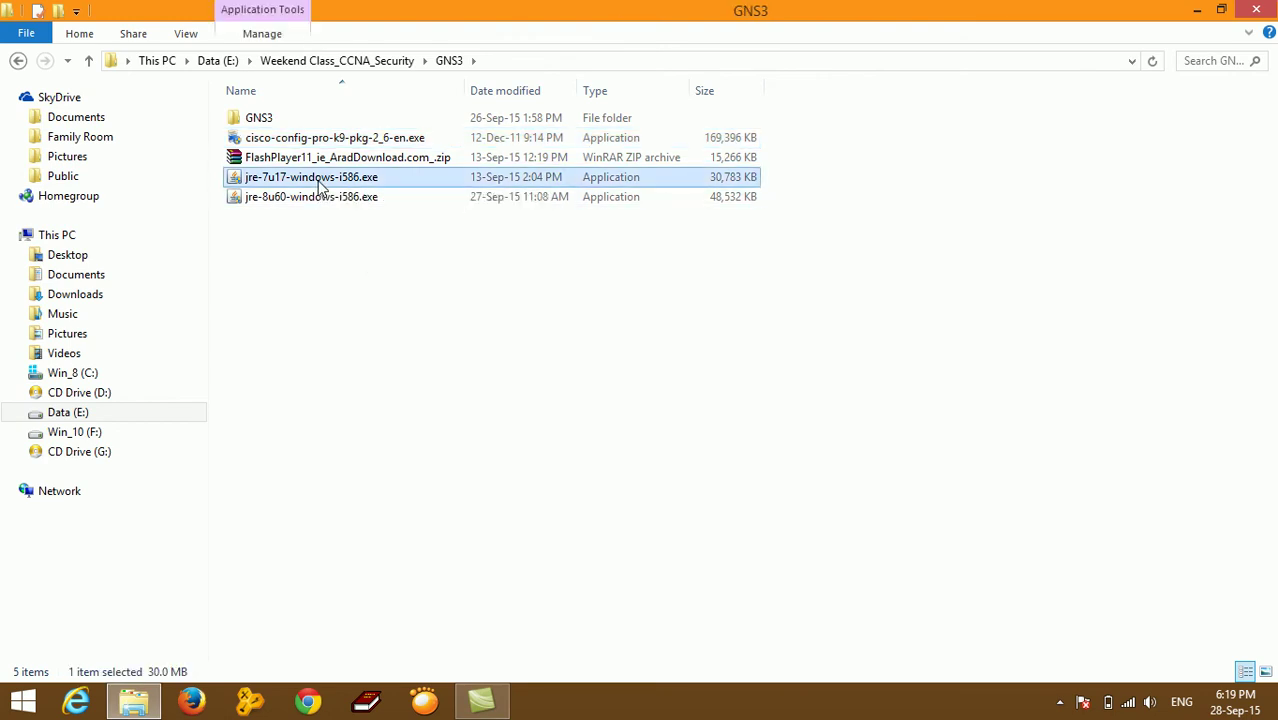
pyautogui.click(378, 305)
pyautogui.rightClick(378, 305)
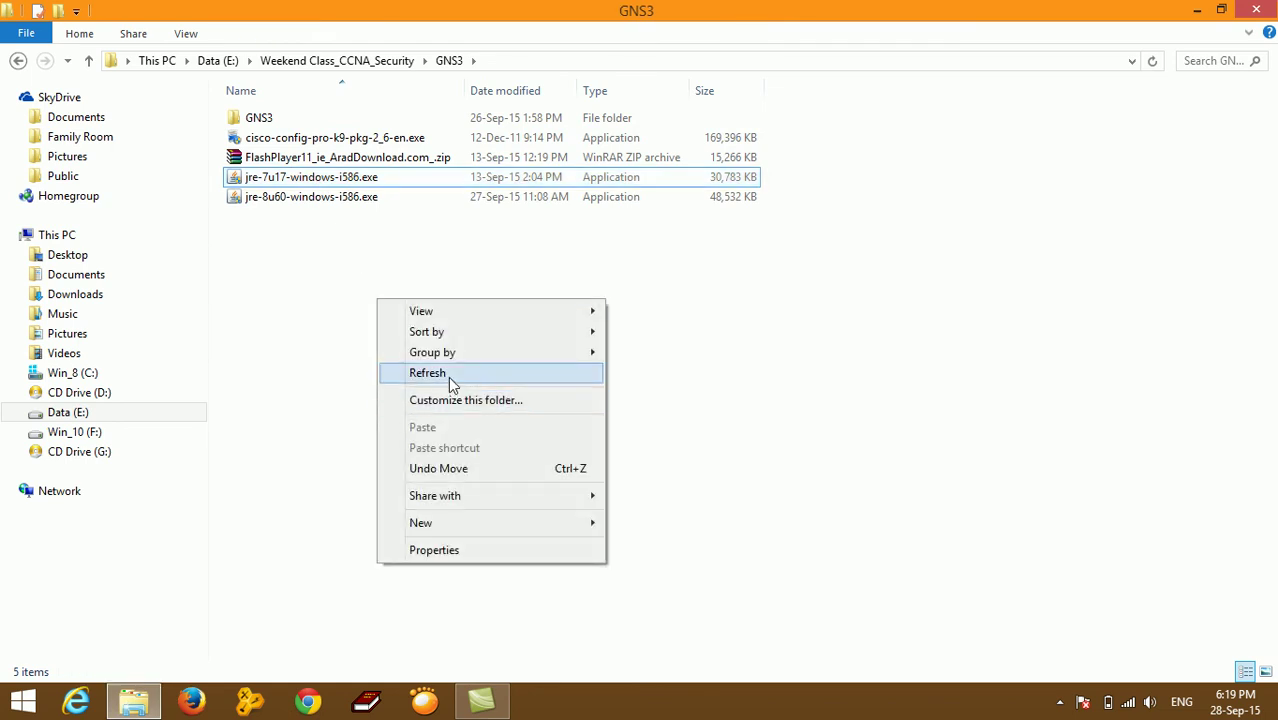
pyautogui.click(447, 374)
# Step: Run cisco-config-pro-k9-pkg-2_6-en.exe as administrator and accept the license agreement in its setup wizard
pyautogui.click(351, 140)
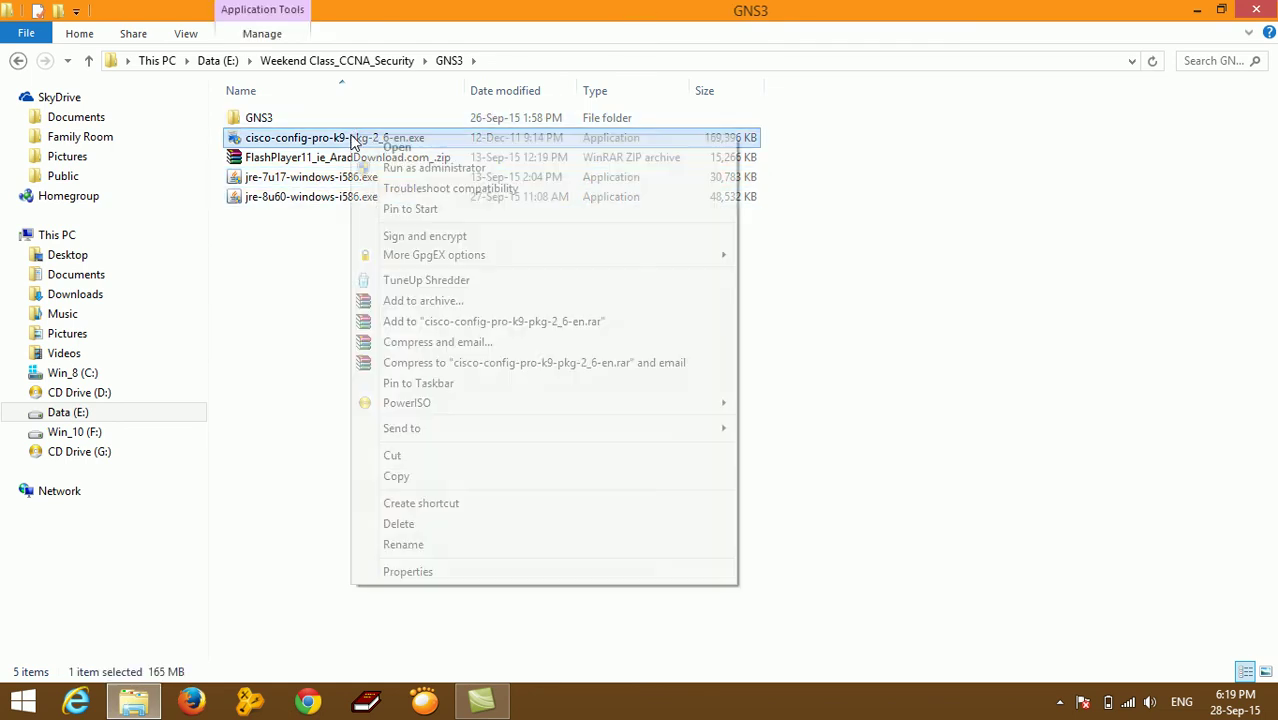
pyautogui.rightClick(351, 140)
pyautogui.click(374, 163)
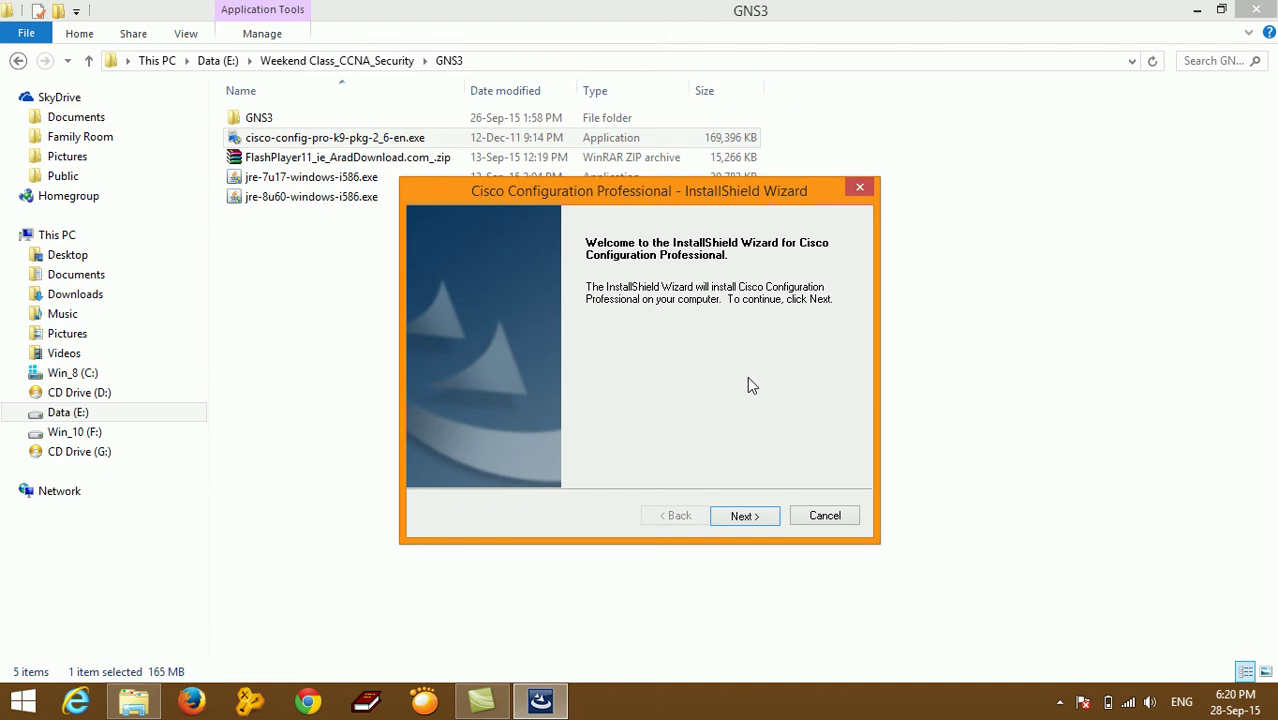
pyautogui.click(746, 514)
pyautogui.click(565, 446)
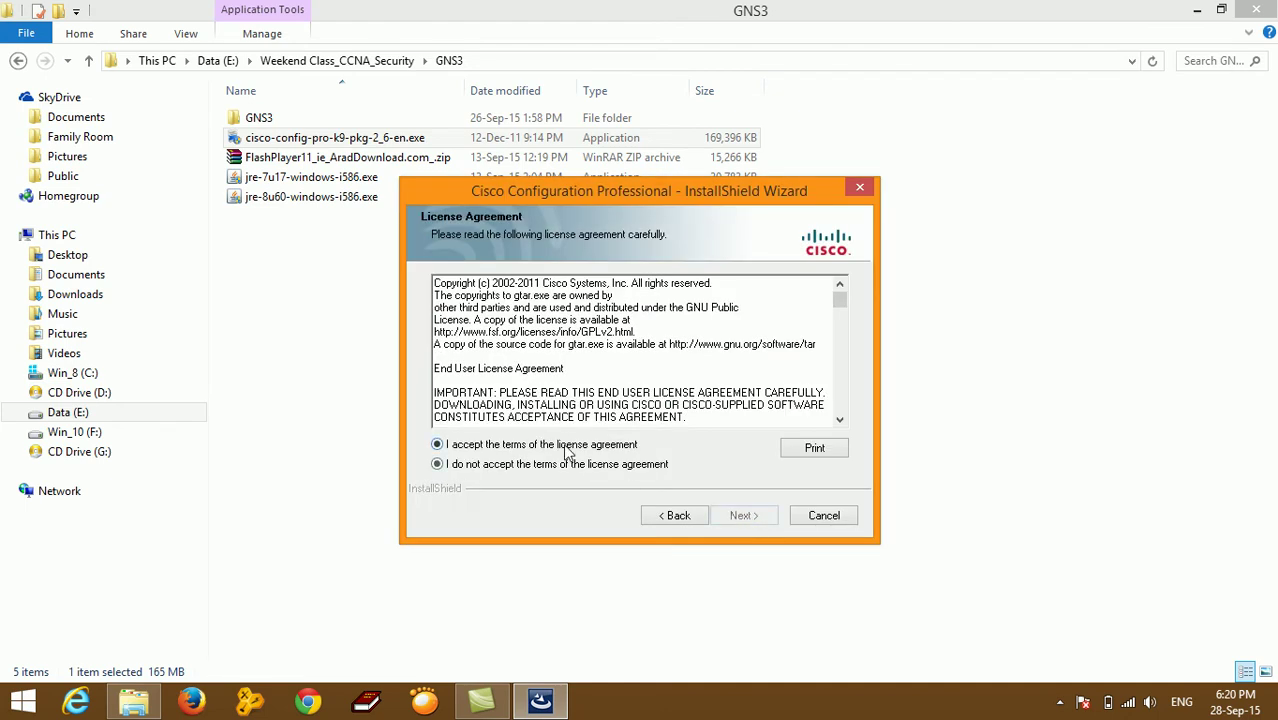
pyautogui.click(728, 518)
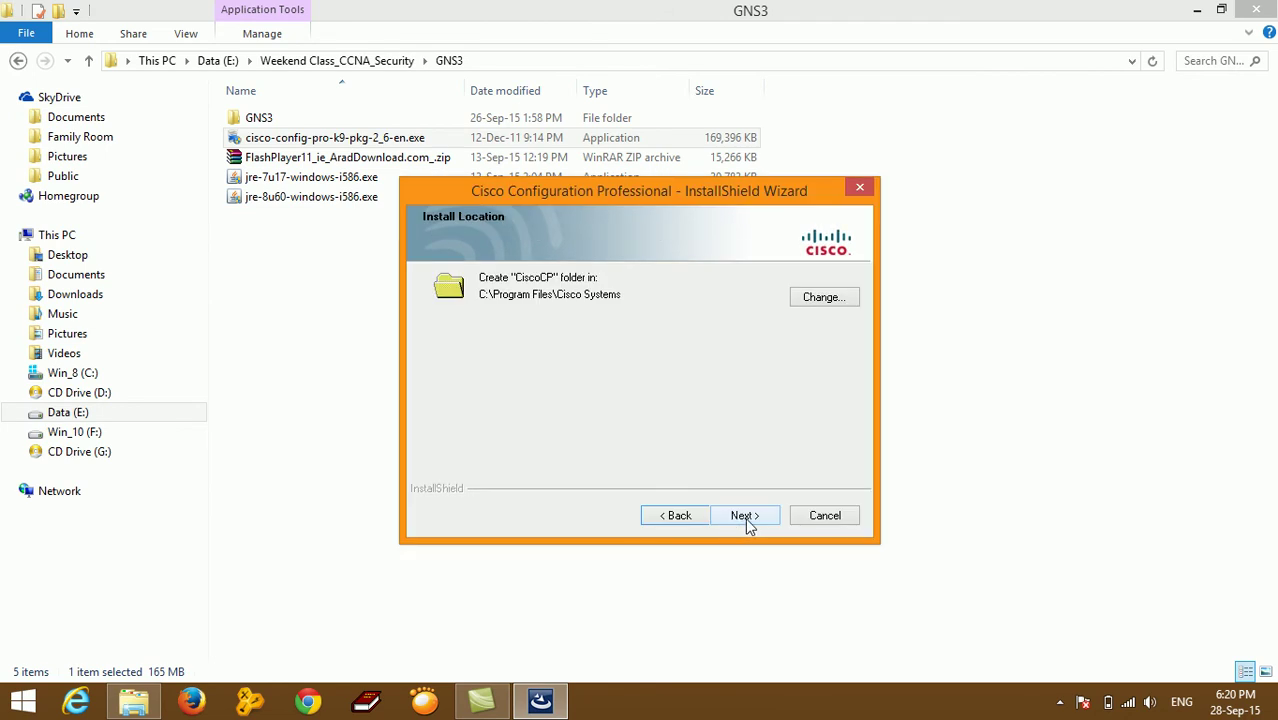
# Step: Install Cisco Configuration Professional in C:\Program Files\Cisco Systems with a desktop shortcut and finish the wizard
pyautogui.click(748, 523)
pyautogui.click(751, 523)
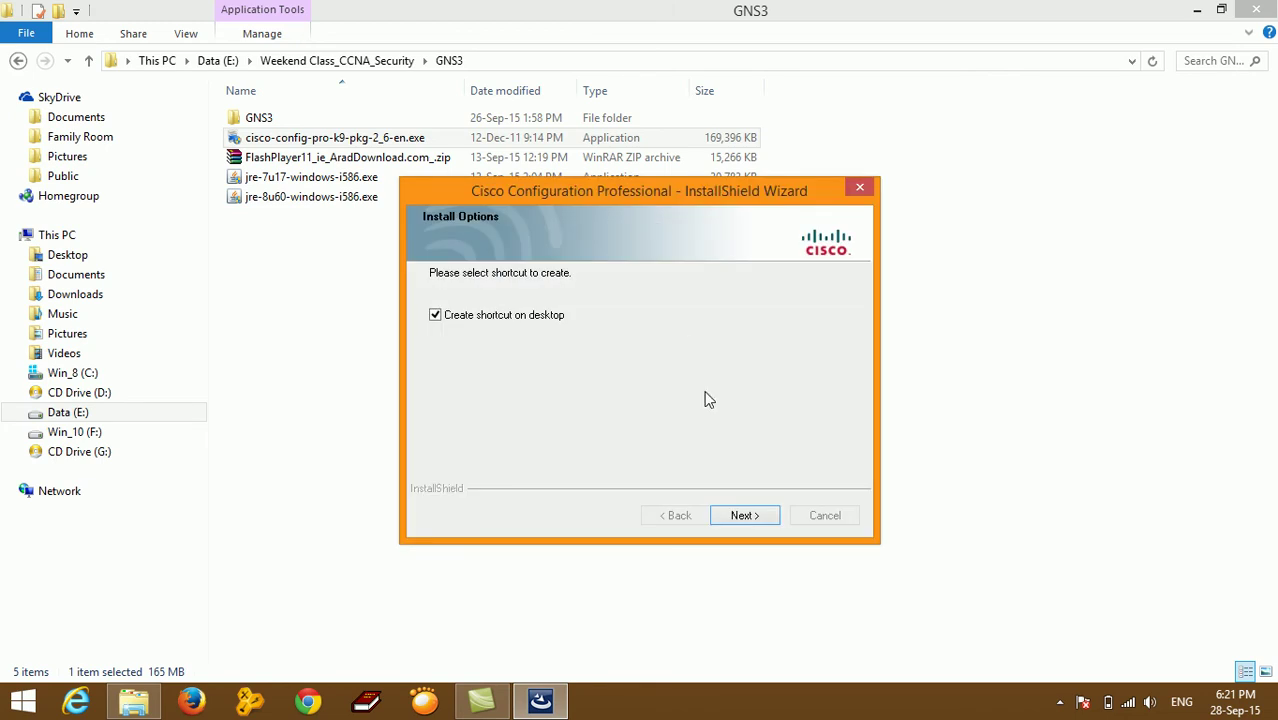
pyautogui.click(756, 512)
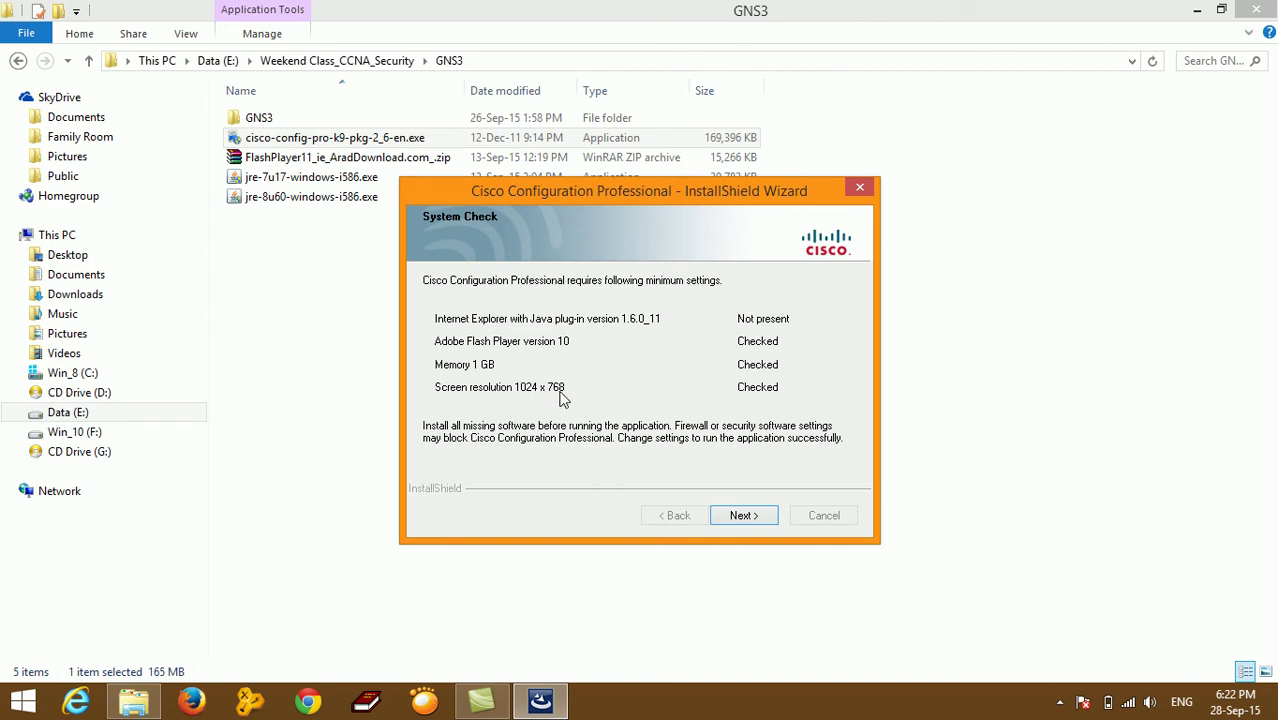
pyautogui.click(750, 516)
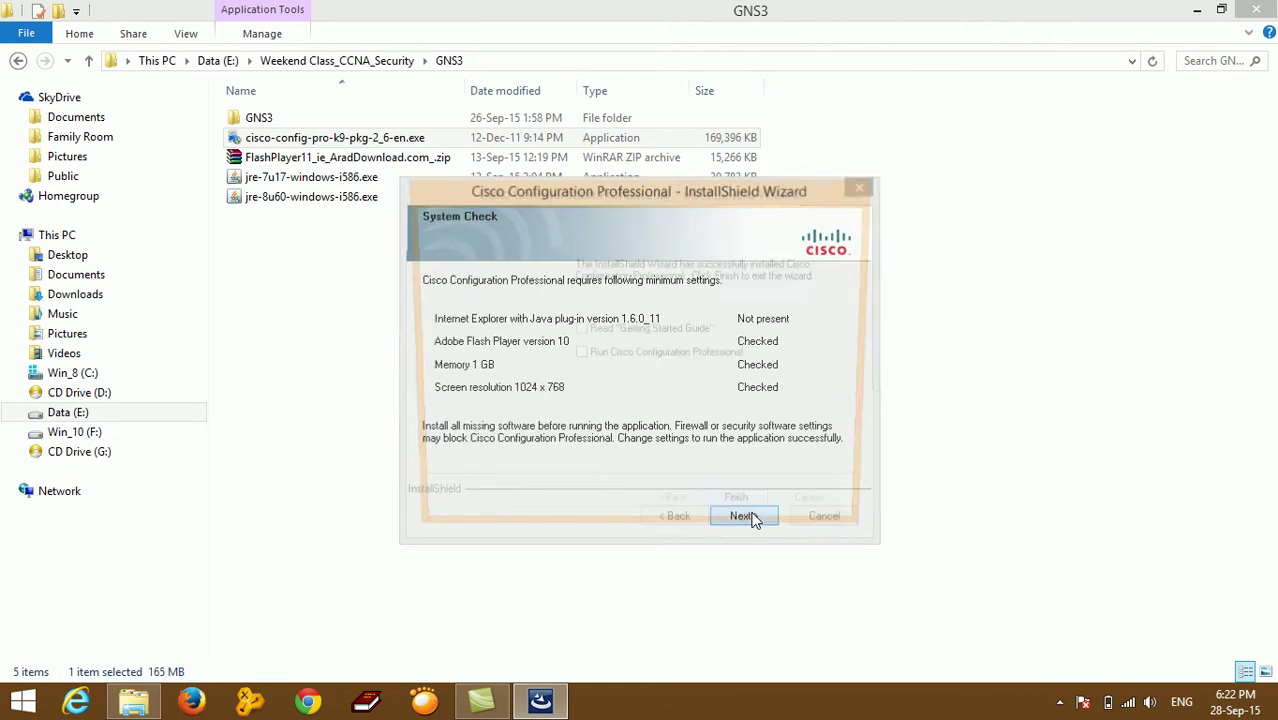
pyautogui.click(741, 516)
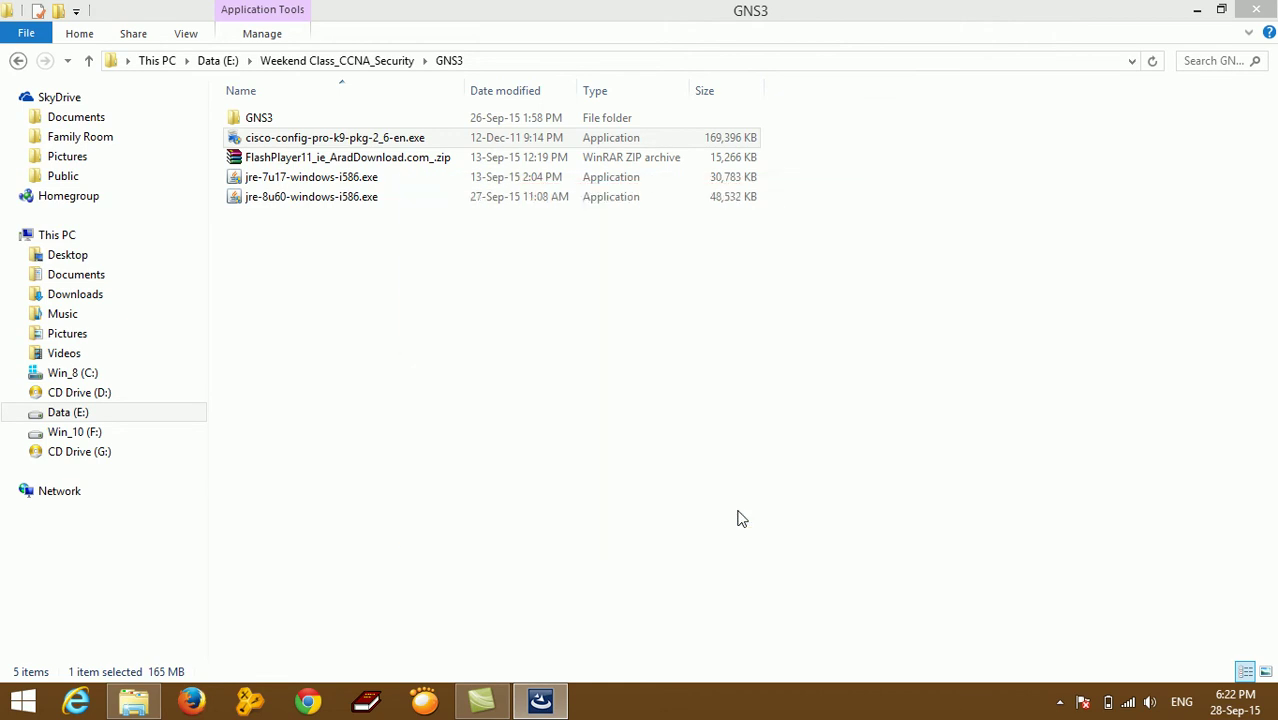
# Step: Move the Cisco Configuration Professional desktop shortcut to the spot below AppID.txt and refresh the desktop
pyautogui.click(1199, 11)
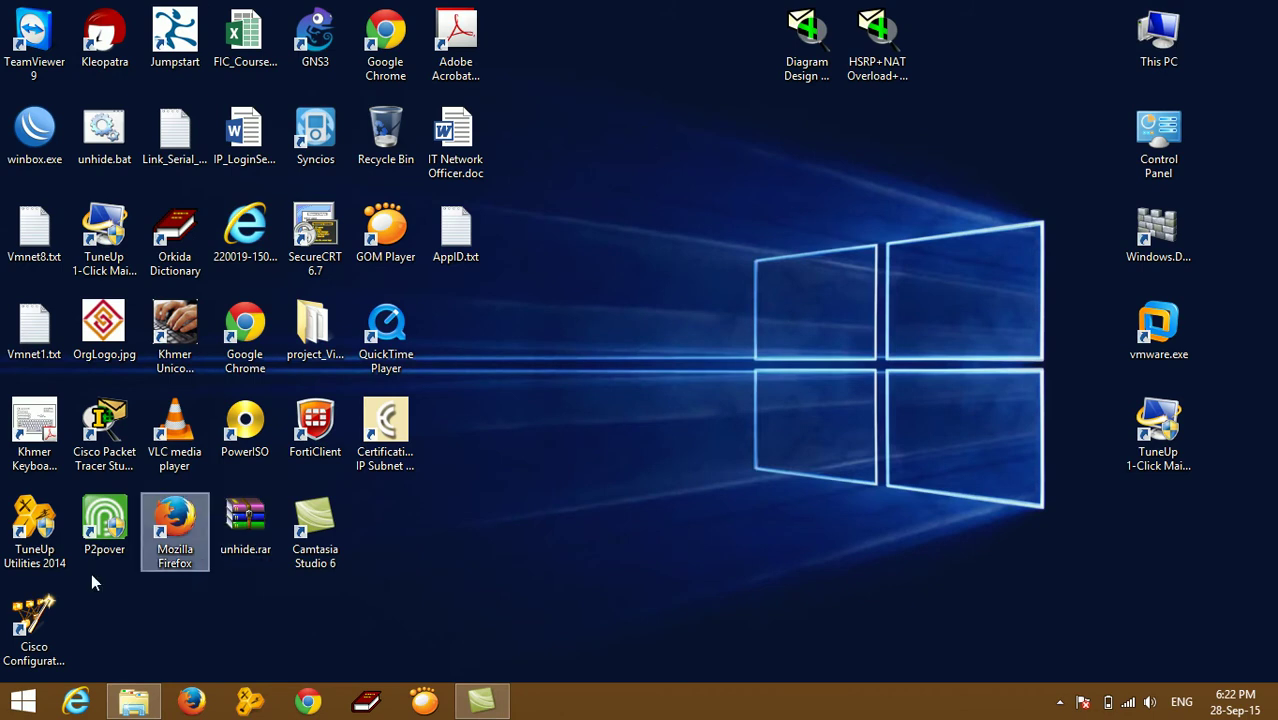
pyautogui.moveTo(34, 625); pyautogui.dragTo(491, 331)
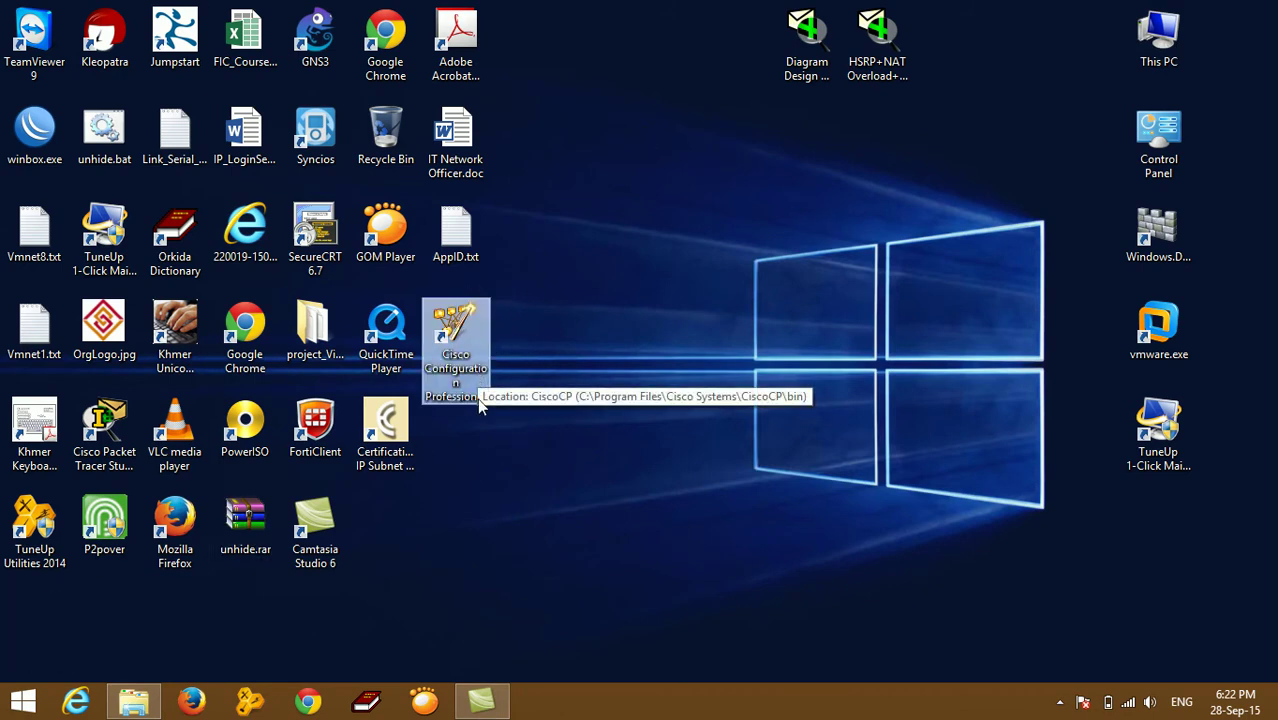
pyautogui.rightClick(558, 271)
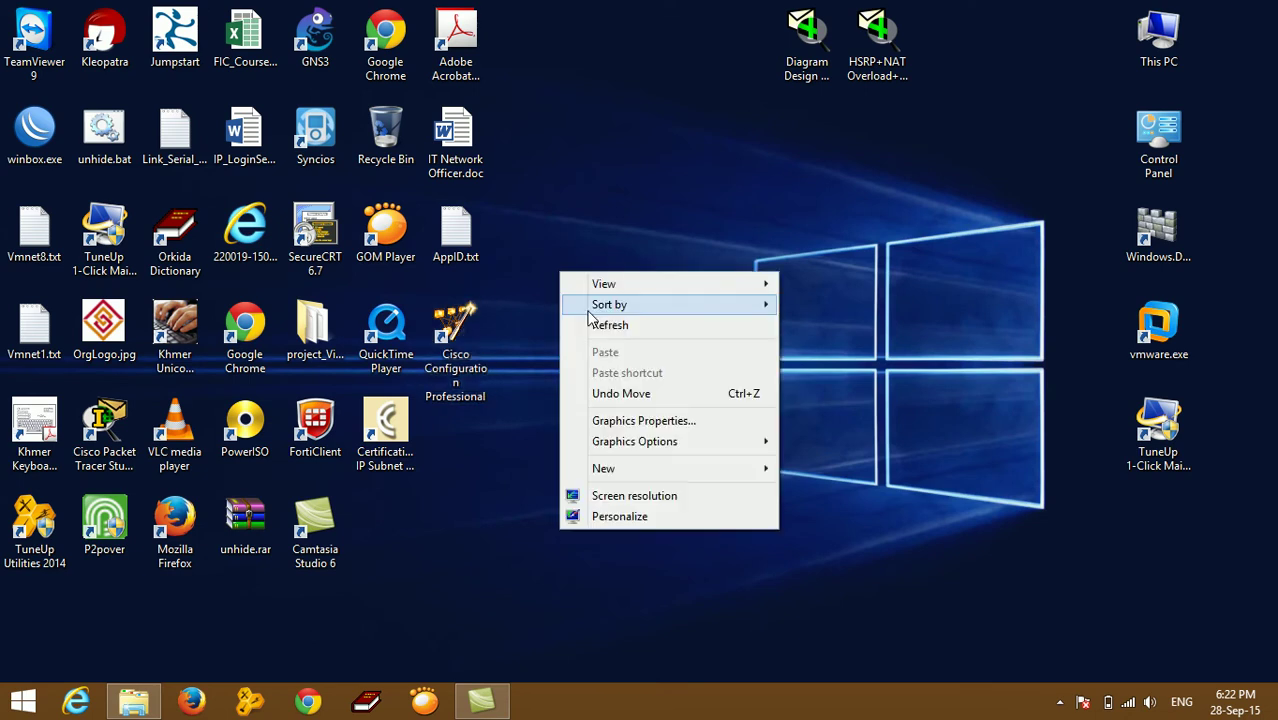
pyautogui.click(598, 325)
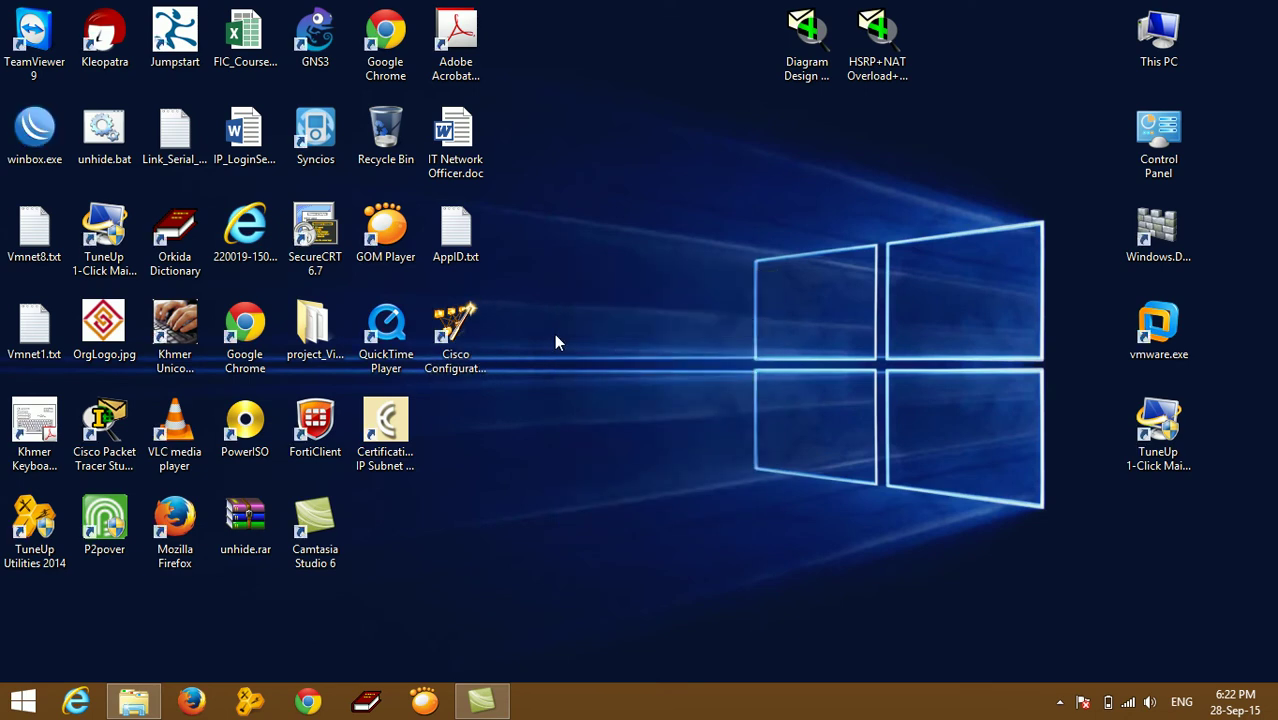
# Step: Try to run Cisco Configuration Professional as administrator from its desktop shortcut
pyautogui.rightClick(460, 330)
pyautogui.click(487, 286)
pyautogui.moveTo(548, 268); pyautogui.dragTo(677, 277)
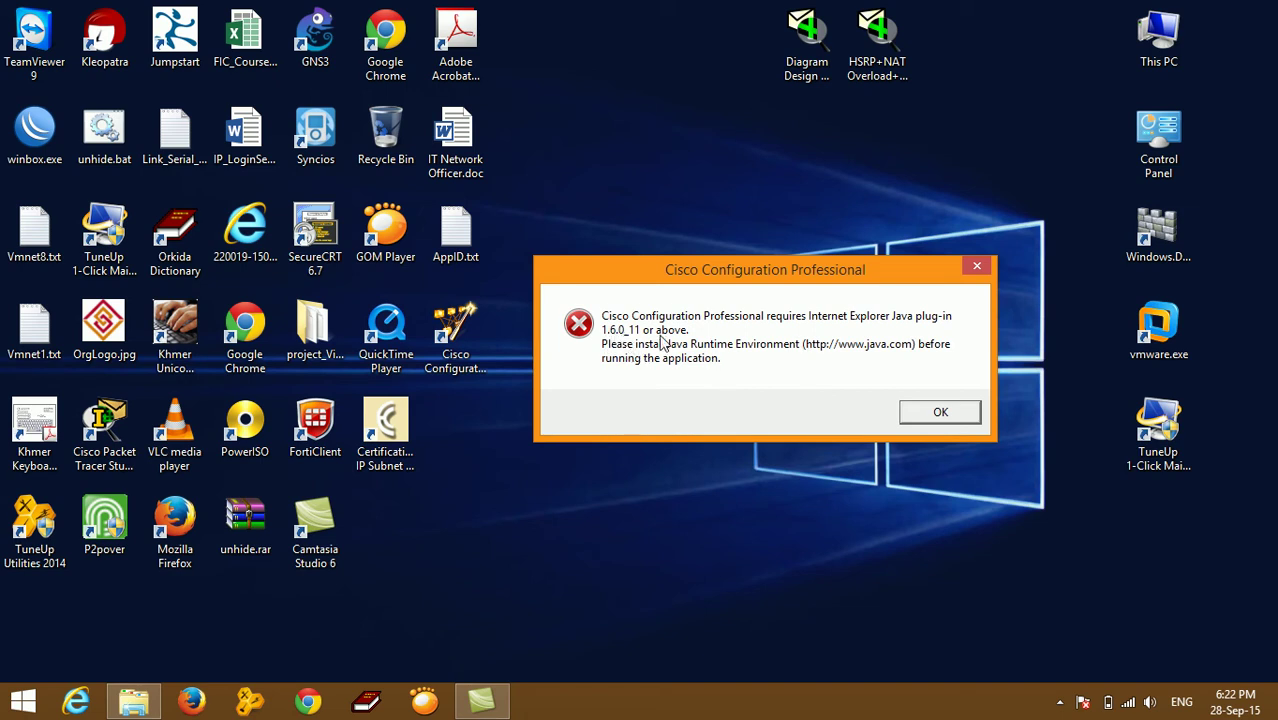
pyautogui.click(912, 420)
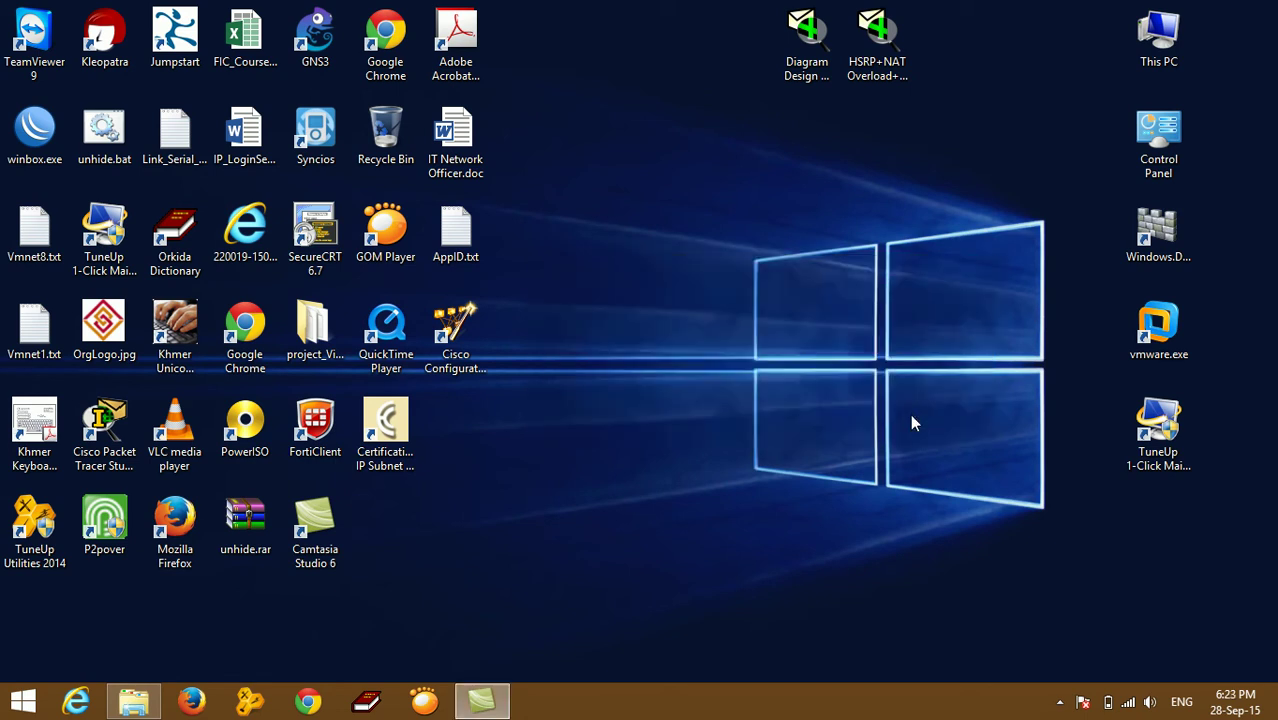
# Step: Install Java by running jre-7u17-windows-i586.exe from the GNS3 folder as administrator
pyautogui.click(140, 702)
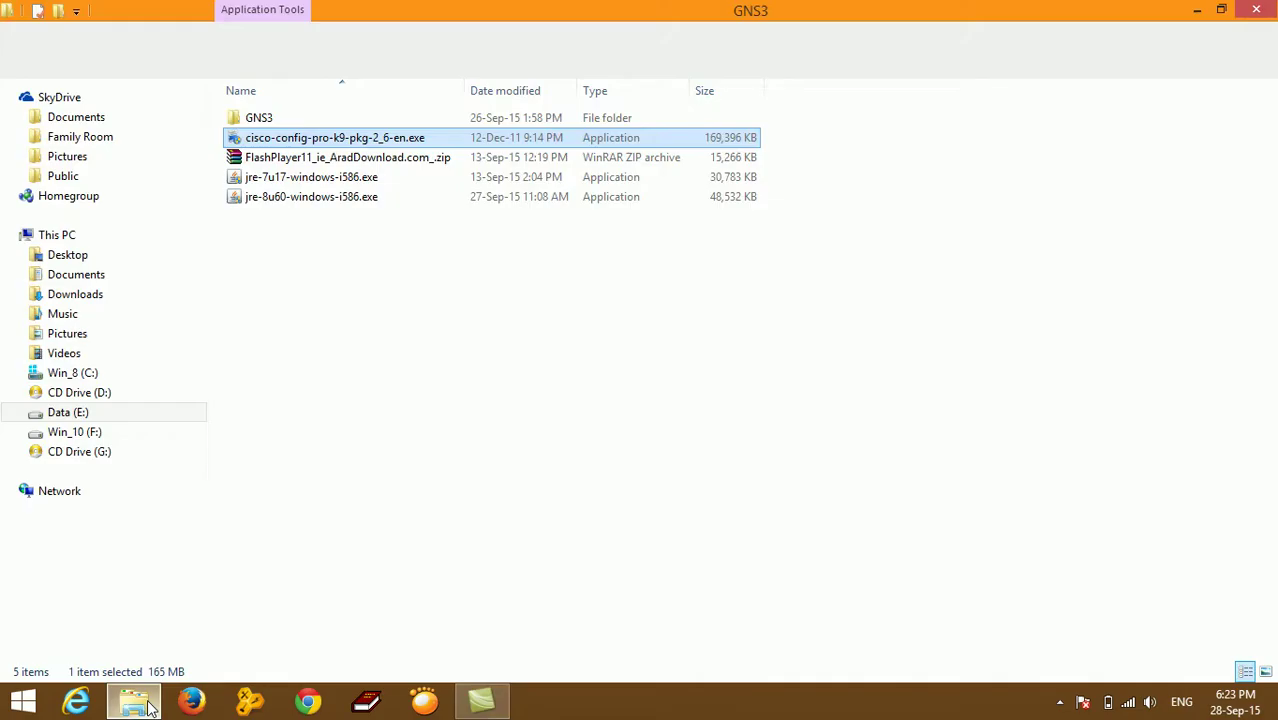
pyautogui.click(292, 186)
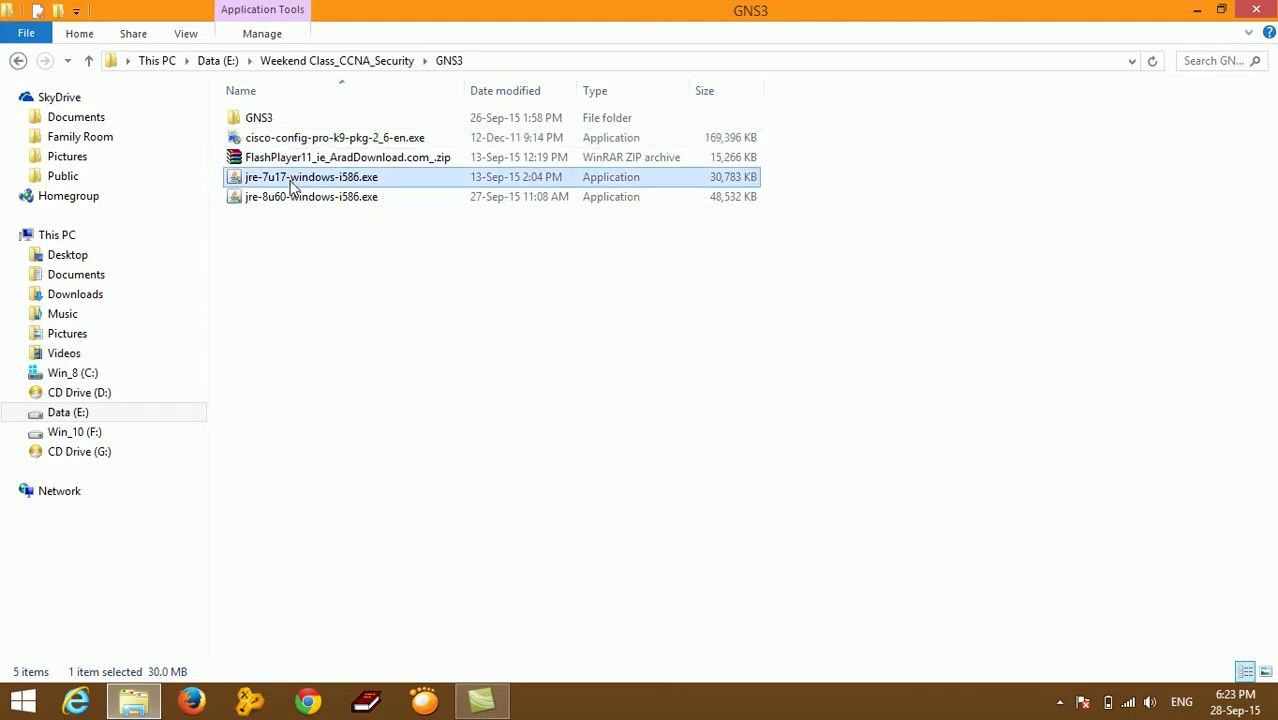
pyautogui.rightClick(290, 182)
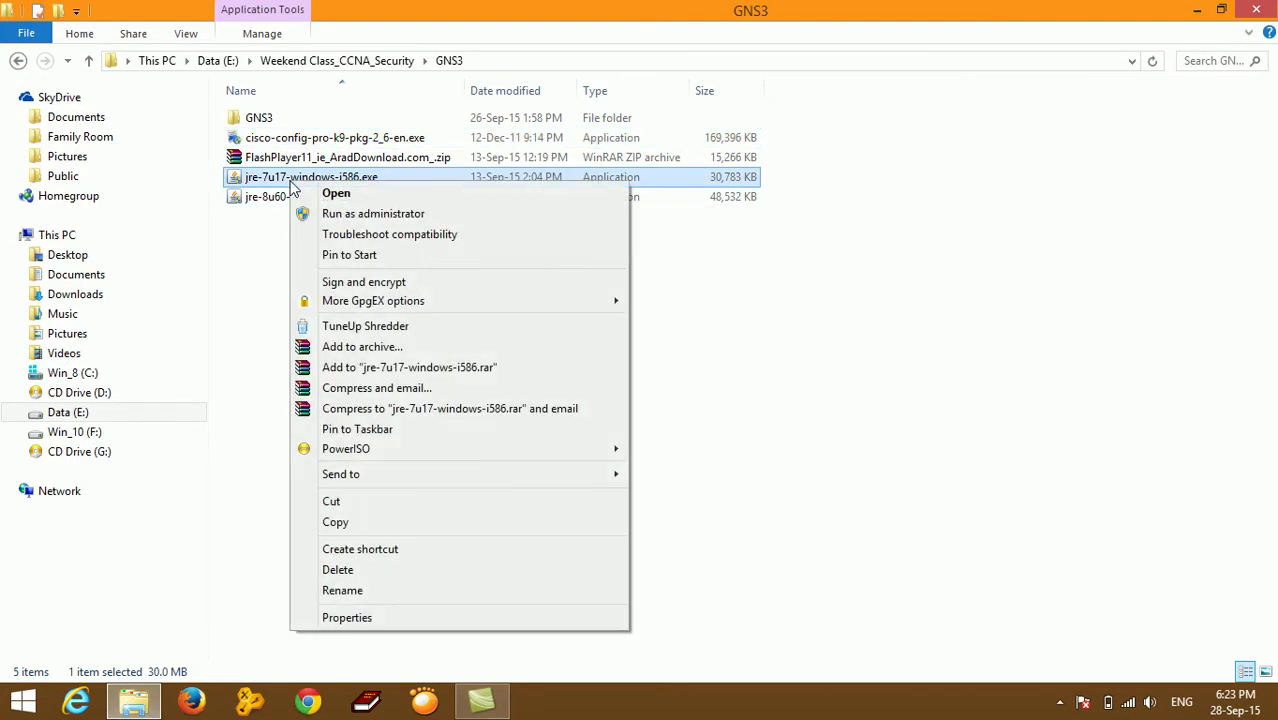
pyautogui.click(326, 211)
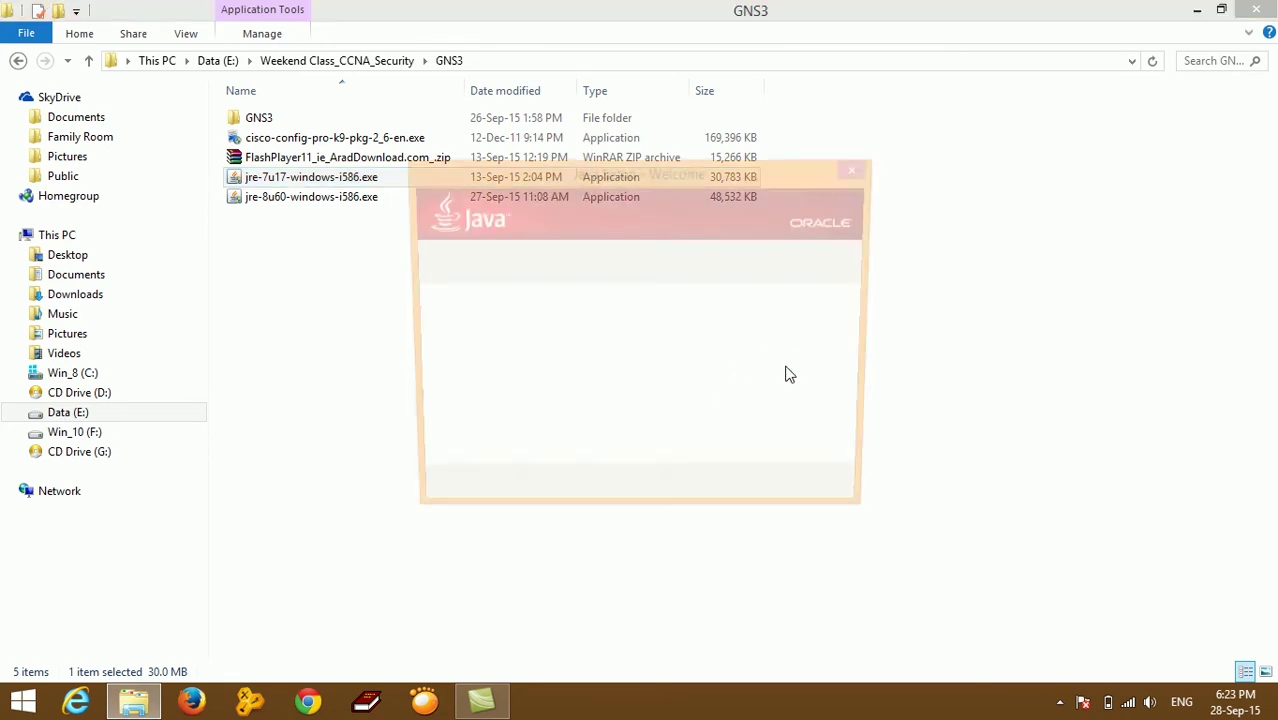
pyautogui.click(813, 501)
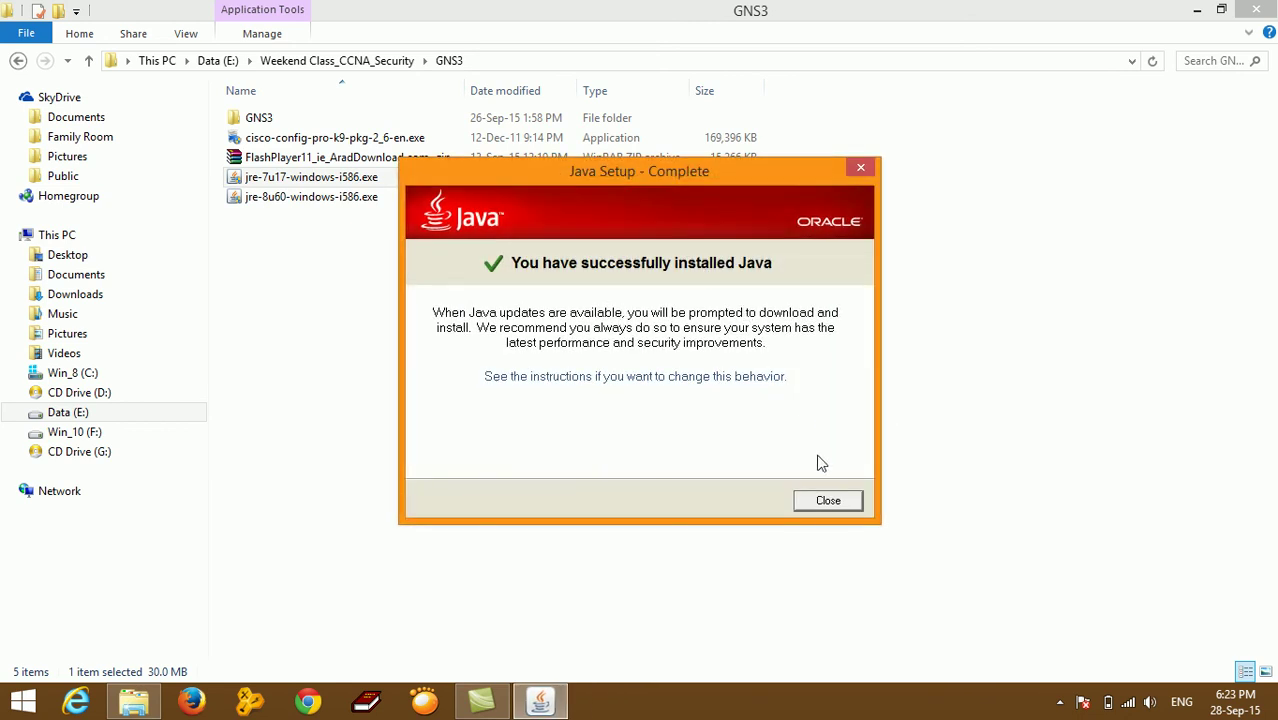
pyautogui.click(827, 500)
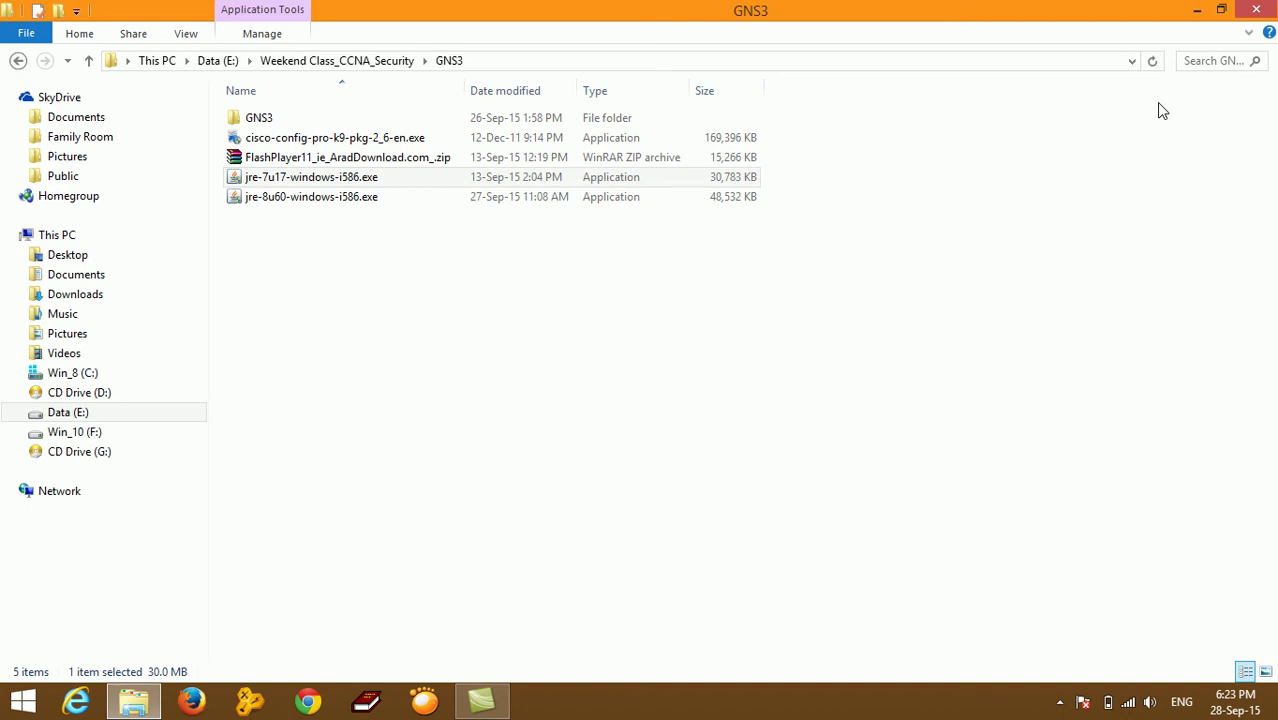
# Step: Return to the desktop, refresh it and launch Cisco Configuration Professional as administrator
pyautogui.click(1197, 9)
pyautogui.rightClick(605, 190)
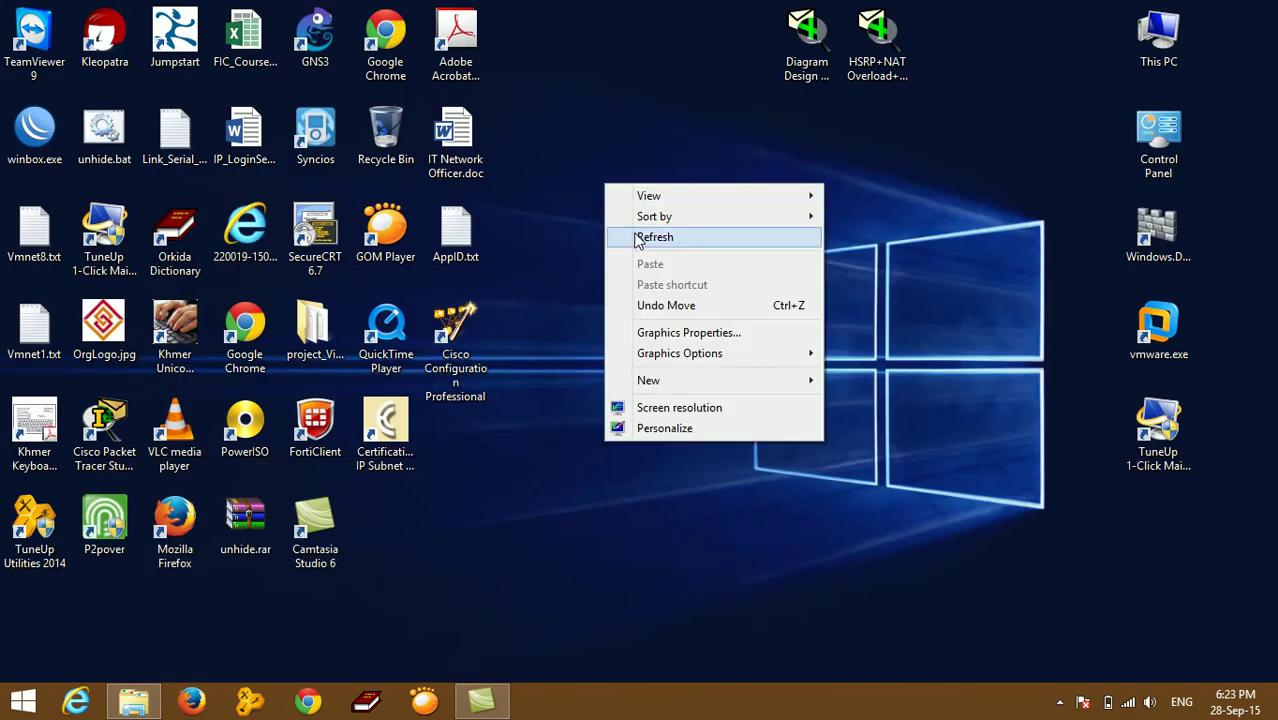
pyautogui.click(634, 234)
pyautogui.click(463, 322)
pyautogui.rightClick(467, 320)
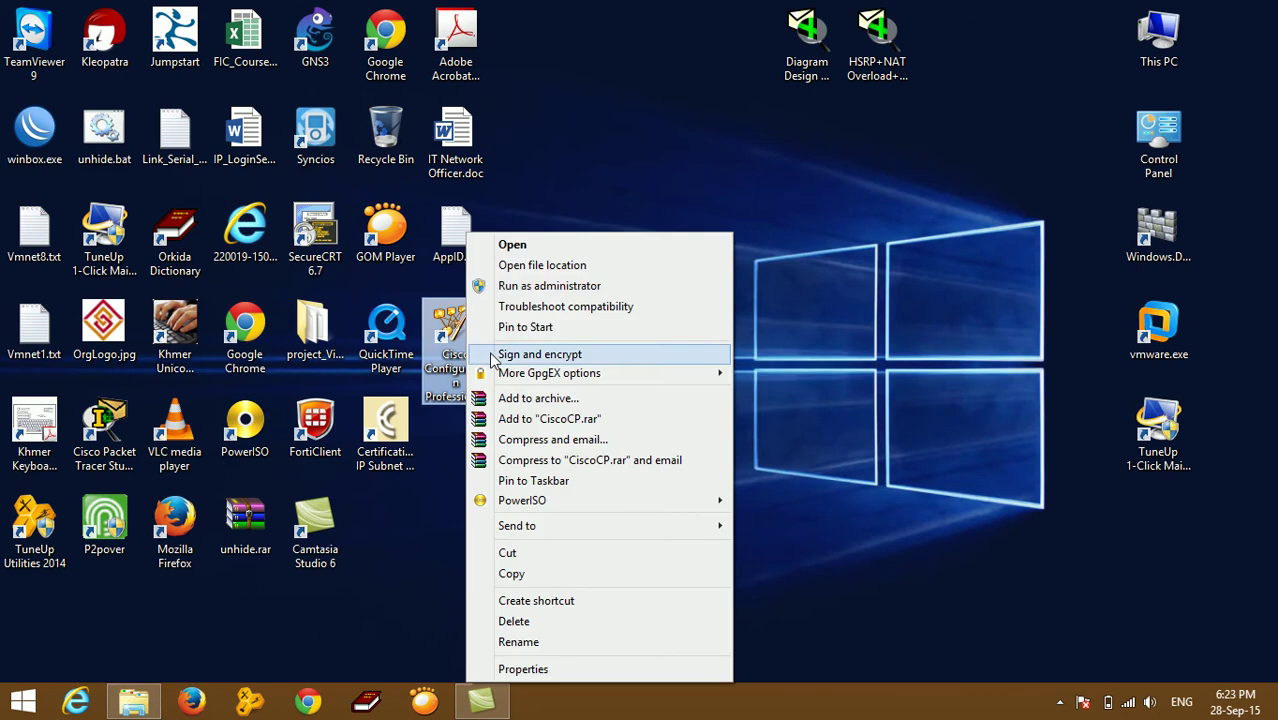
pyautogui.click(513, 287)
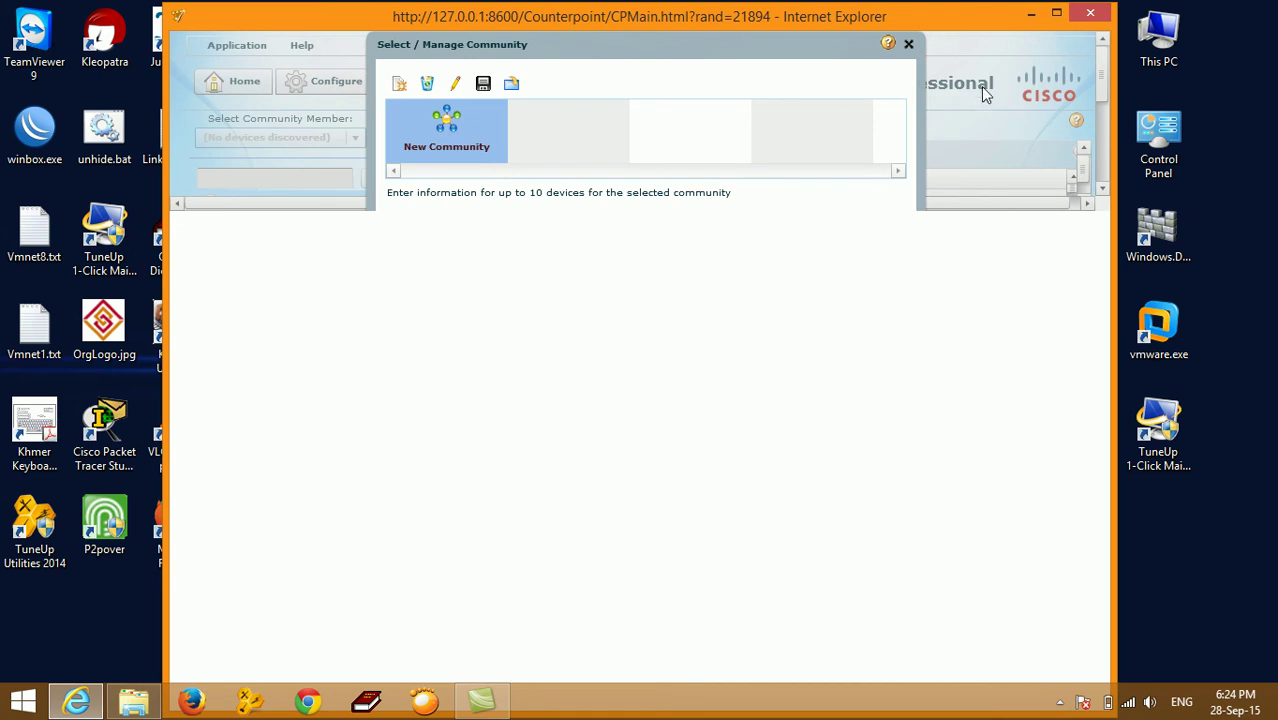
# Step: Close the Cisco Configuration Professional window, leaving its page without saving, and refresh the desktop
pyautogui.moveTo(941, 25)
pyautogui.mouseDown()
pyautogui.moveTo(911, 33)
pyautogui.moveTo(930, 28)
pyautogui.mouseUp()
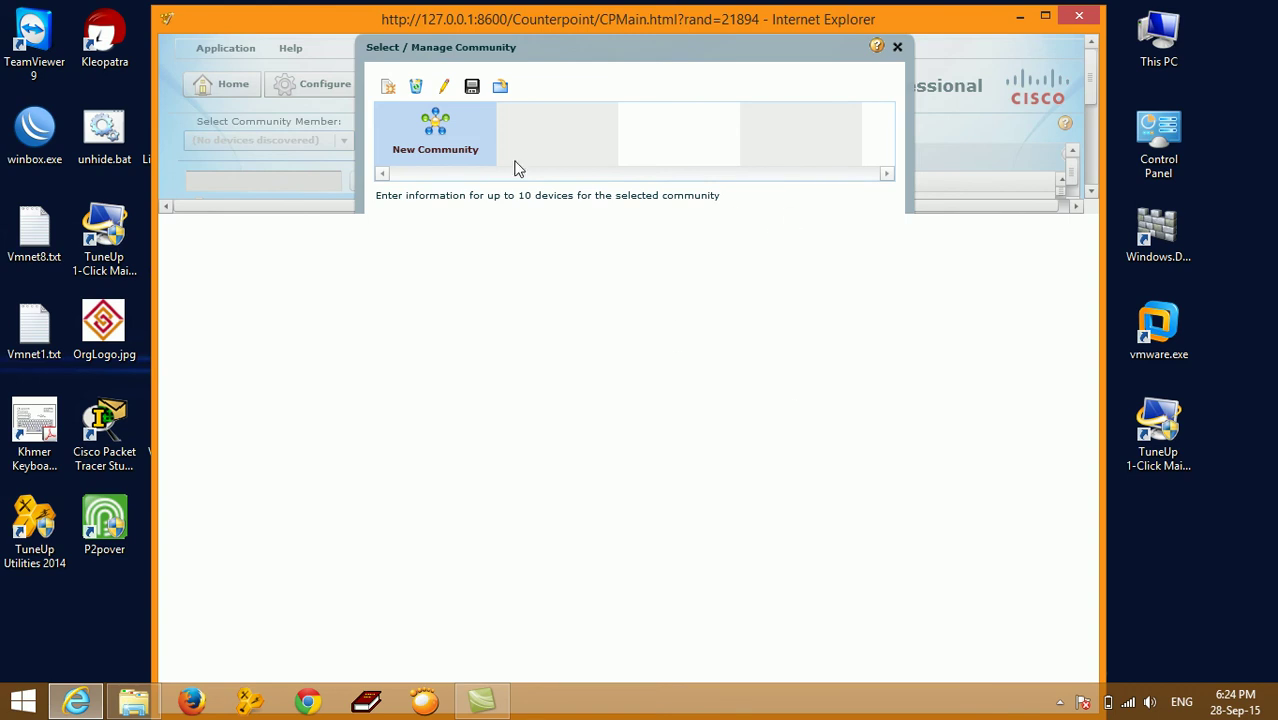
pyautogui.moveTo(415, 27); pyautogui.dragTo(399, 28)
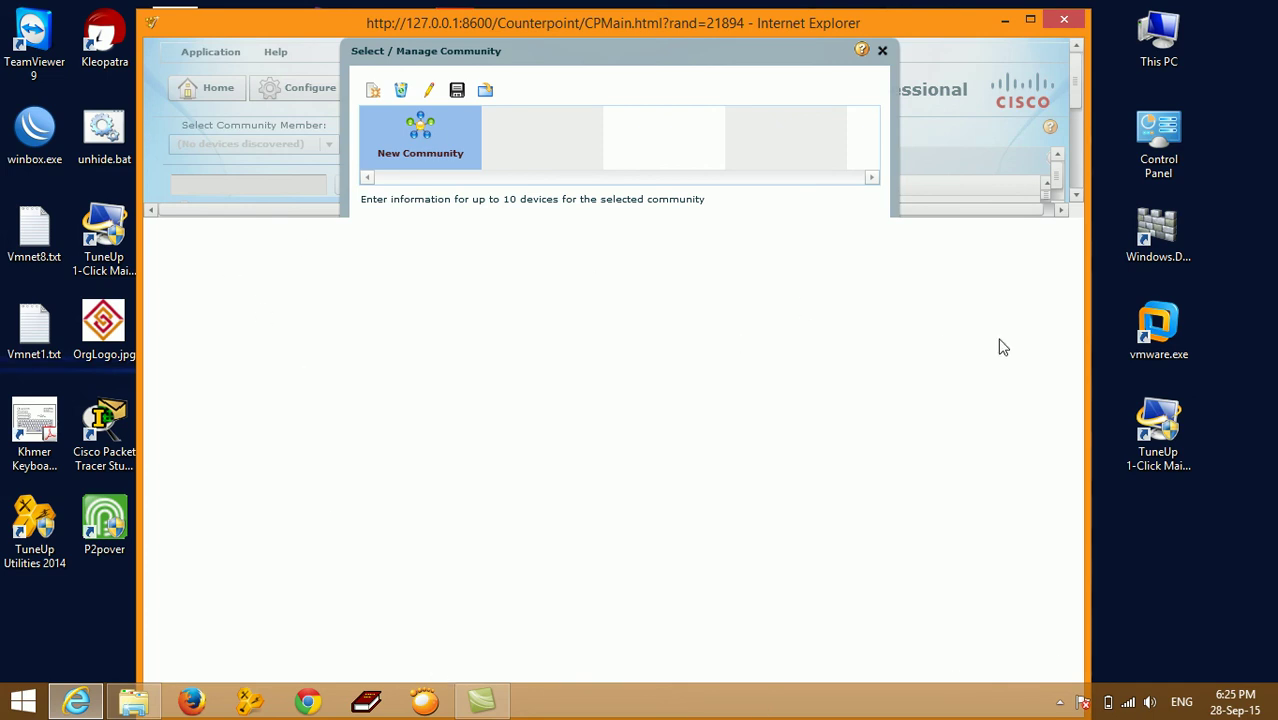
pyautogui.click(1064, 21)
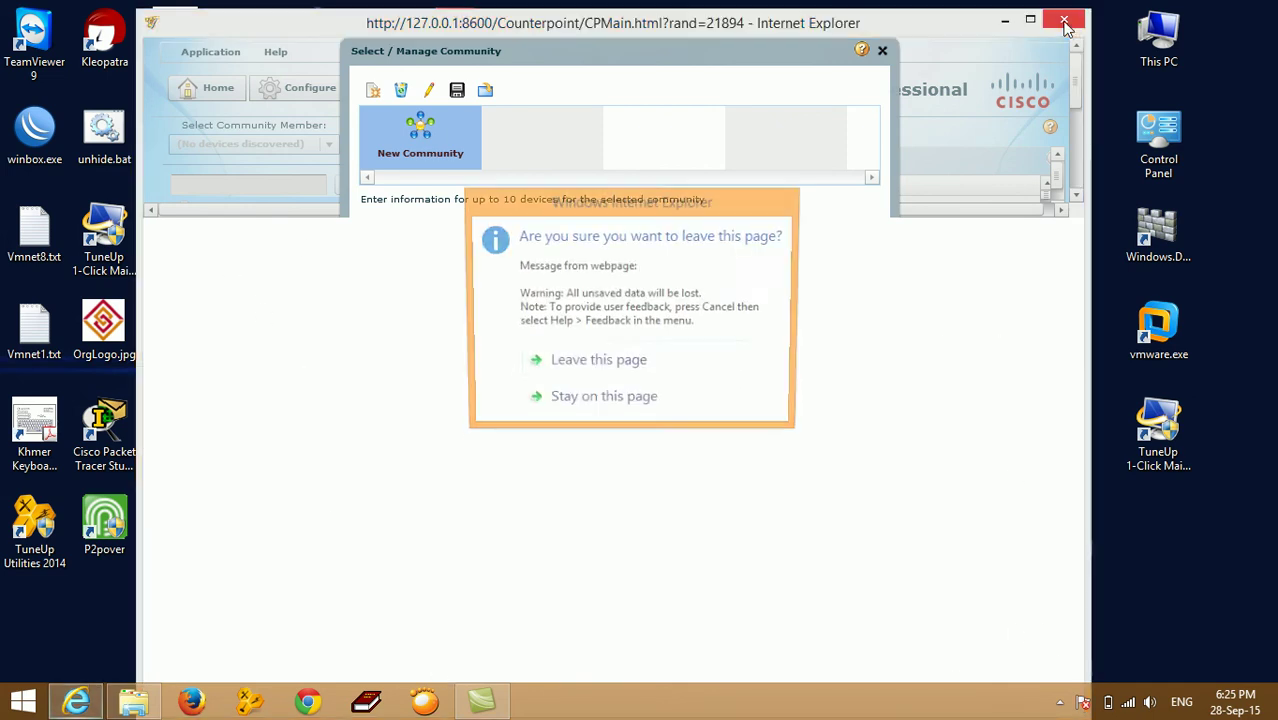
pyautogui.click(652, 368)
pyautogui.rightClick(625, 239)
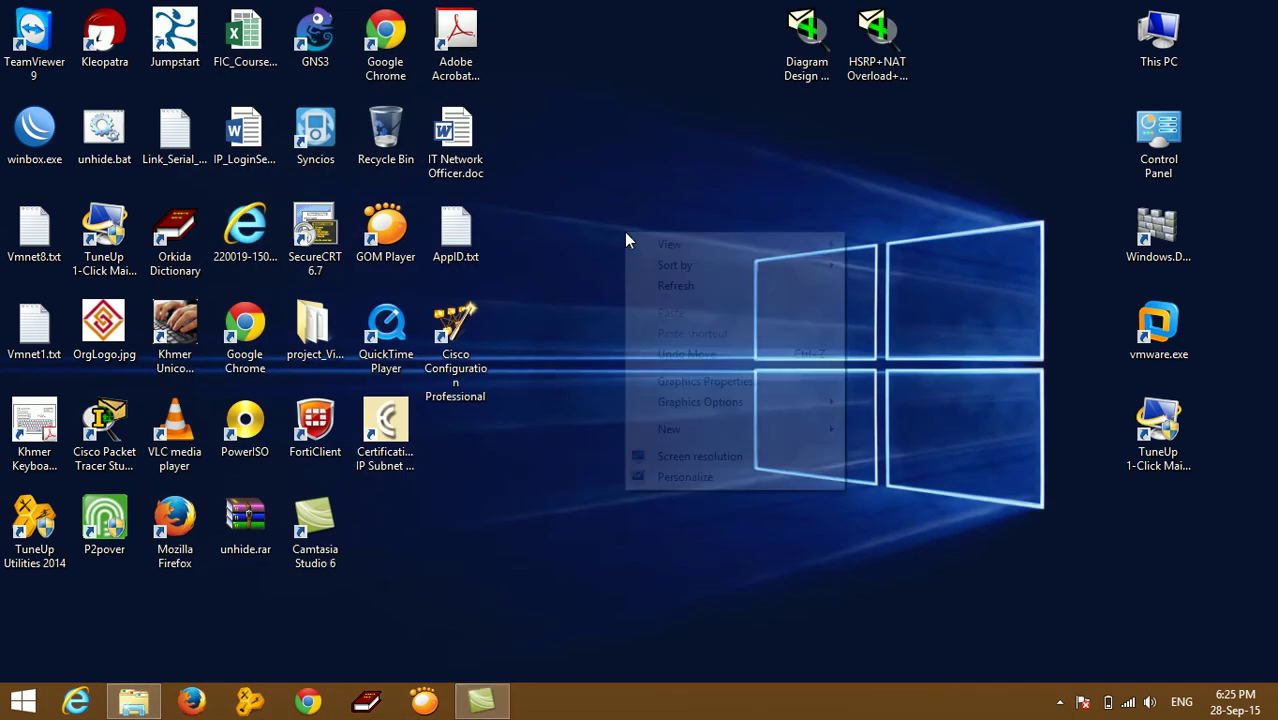
pyautogui.click(656, 289)
pyautogui.rightClick(584, 139)
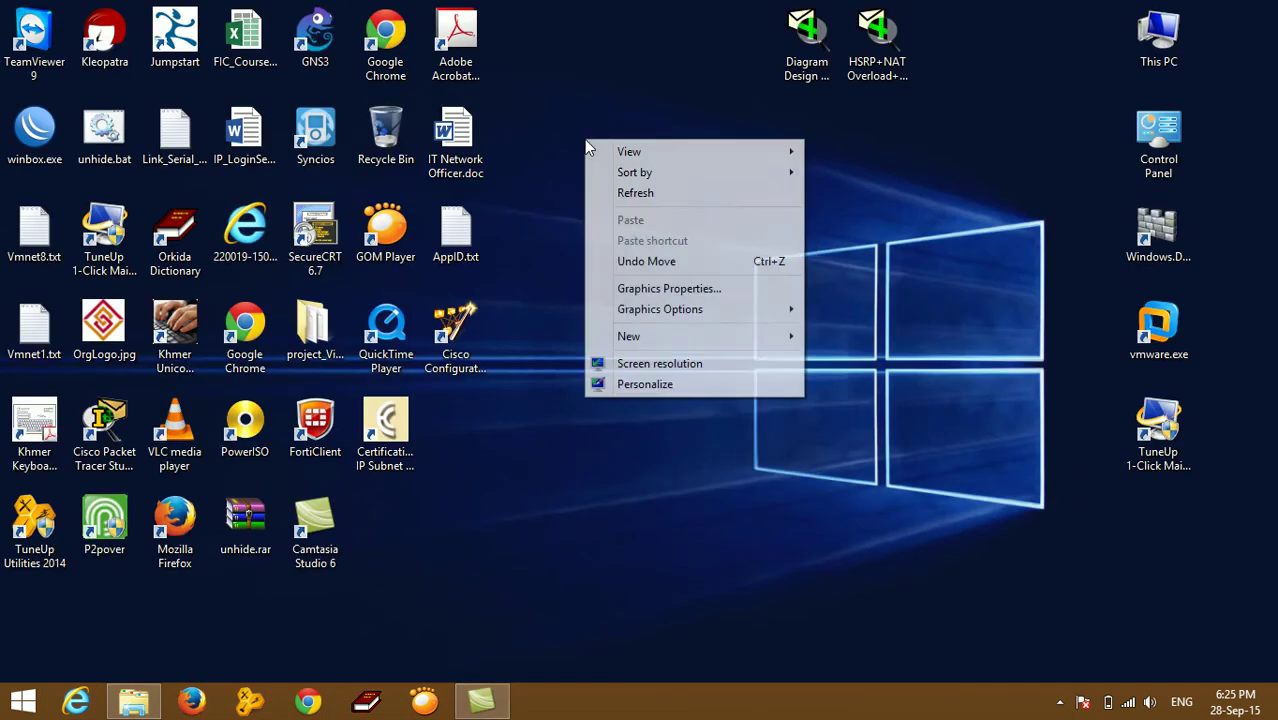
pyautogui.click(614, 190)
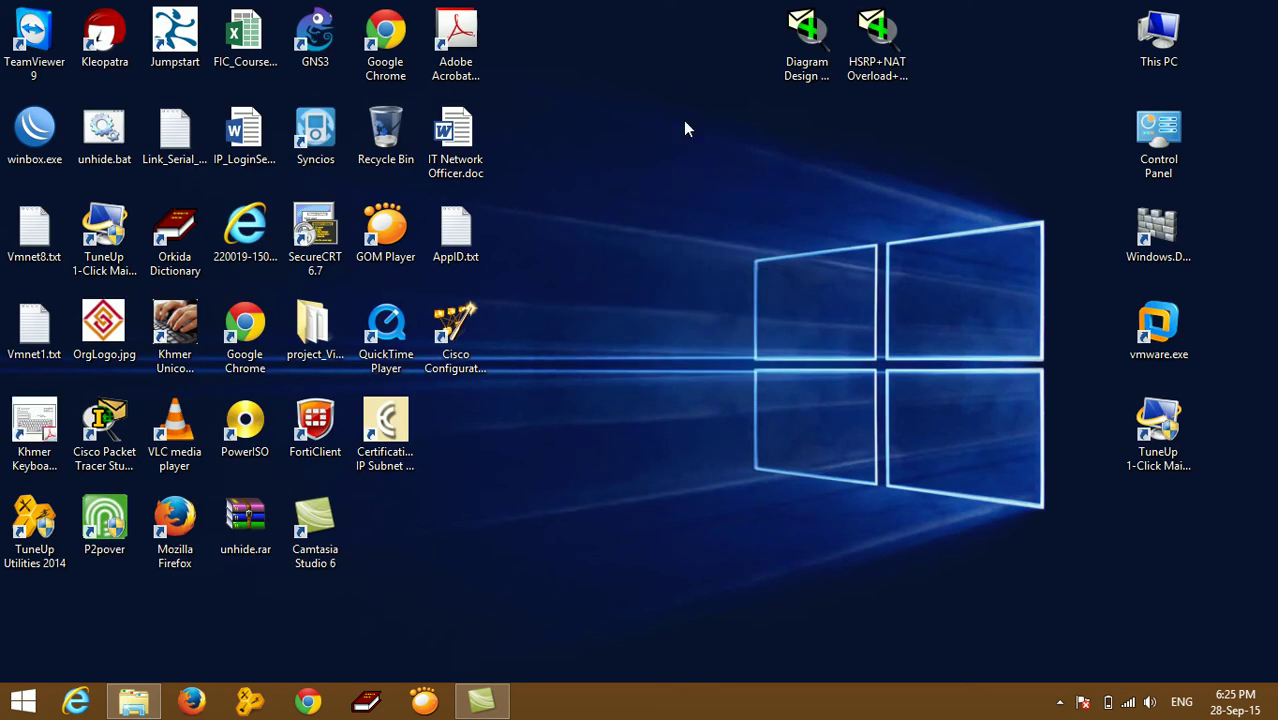
# Step: Disable the next-generation Java Plug-in in the advanced settings of the Java Control Panel and apply the change
pyautogui.doubleClick(1173, 144)
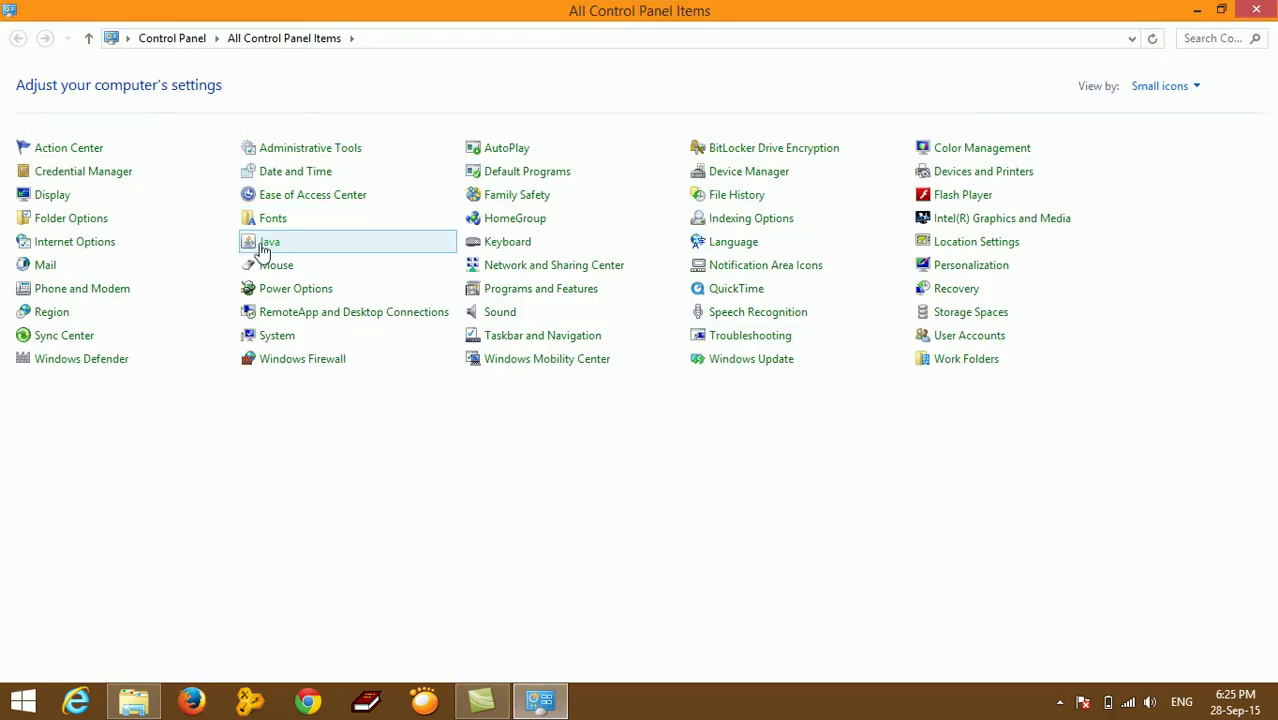
pyautogui.click(265, 243)
pyautogui.click(620, 100)
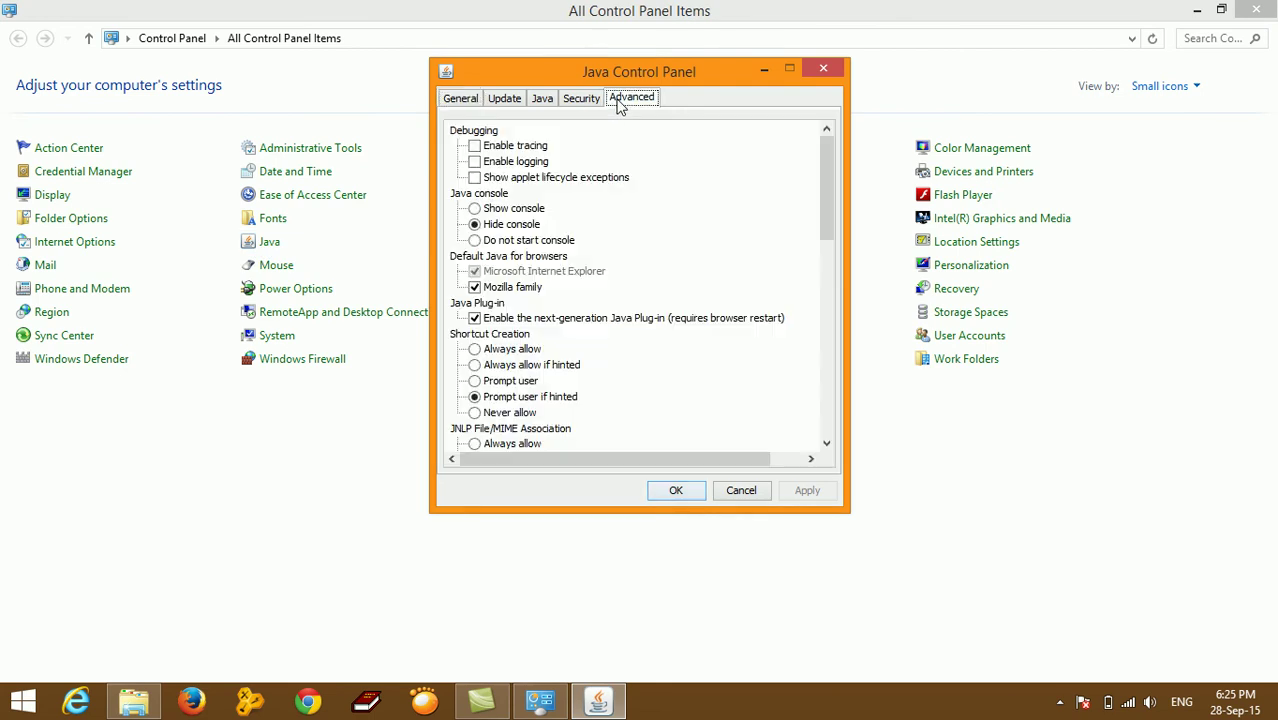
pyautogui.click(498, 308)
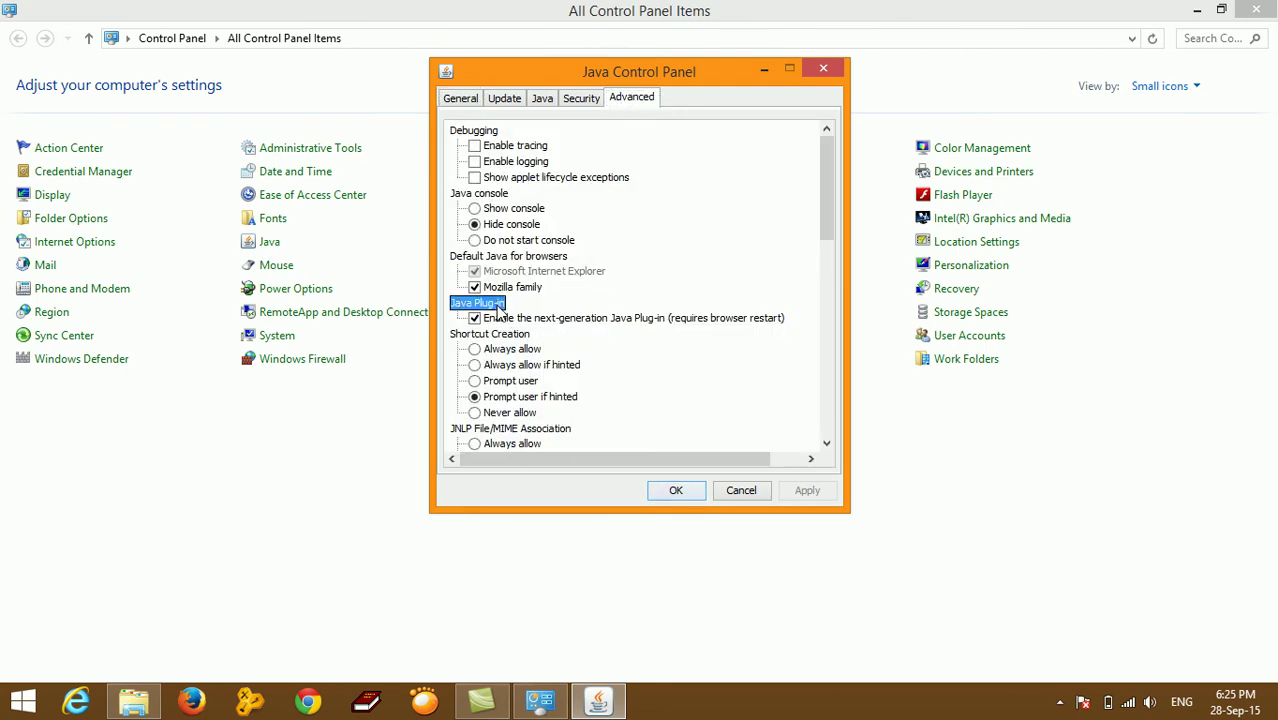
pyautogui.click(498, 320)
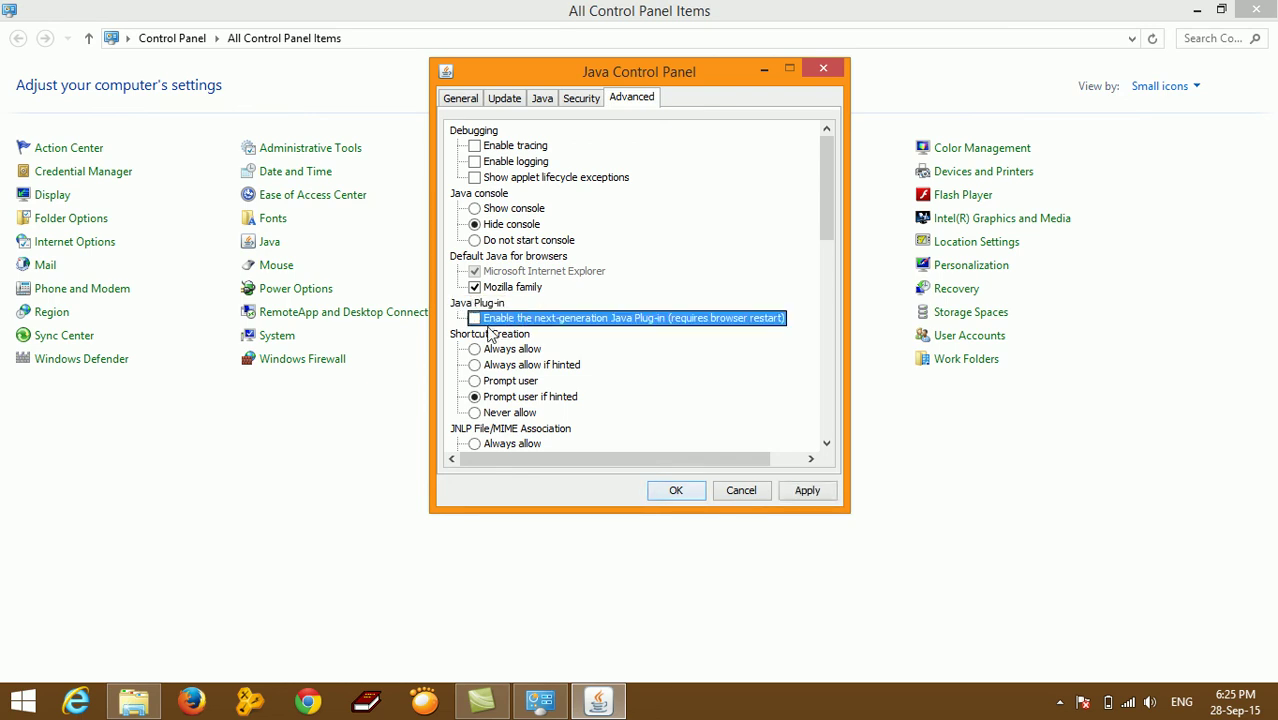
pyautogui.click(808, 490)
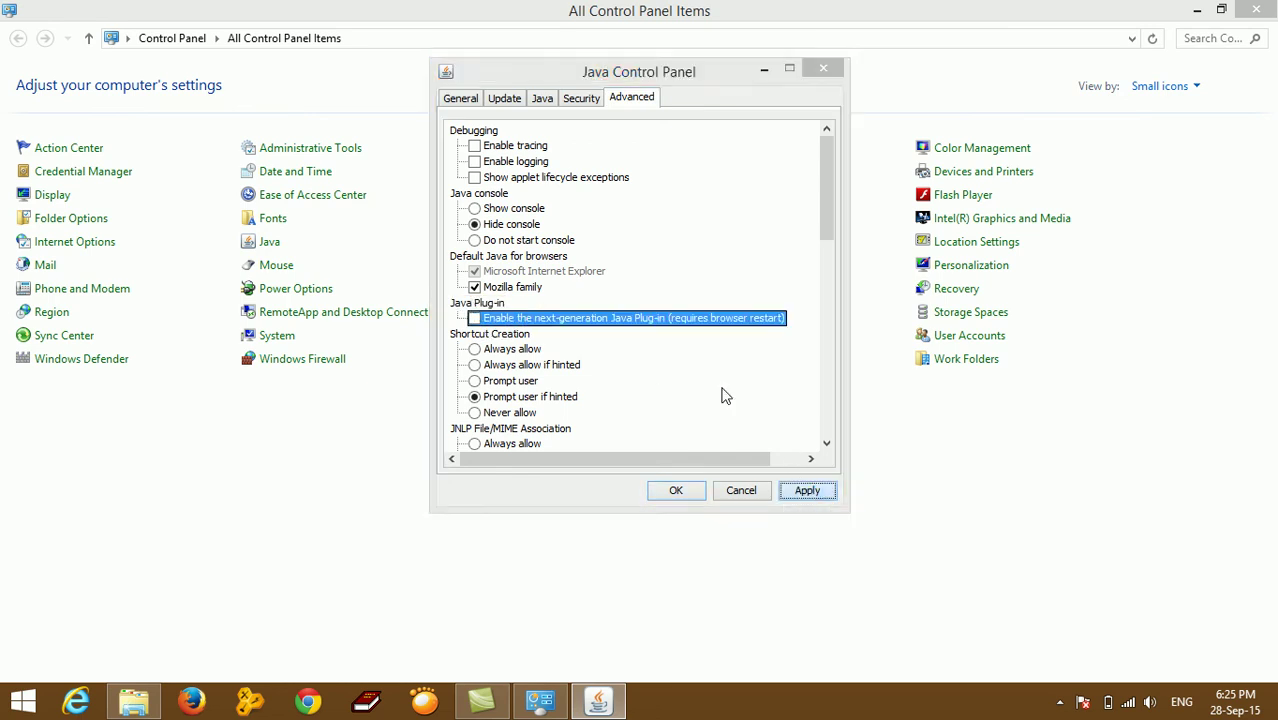
pyautogui.click(677, 490)
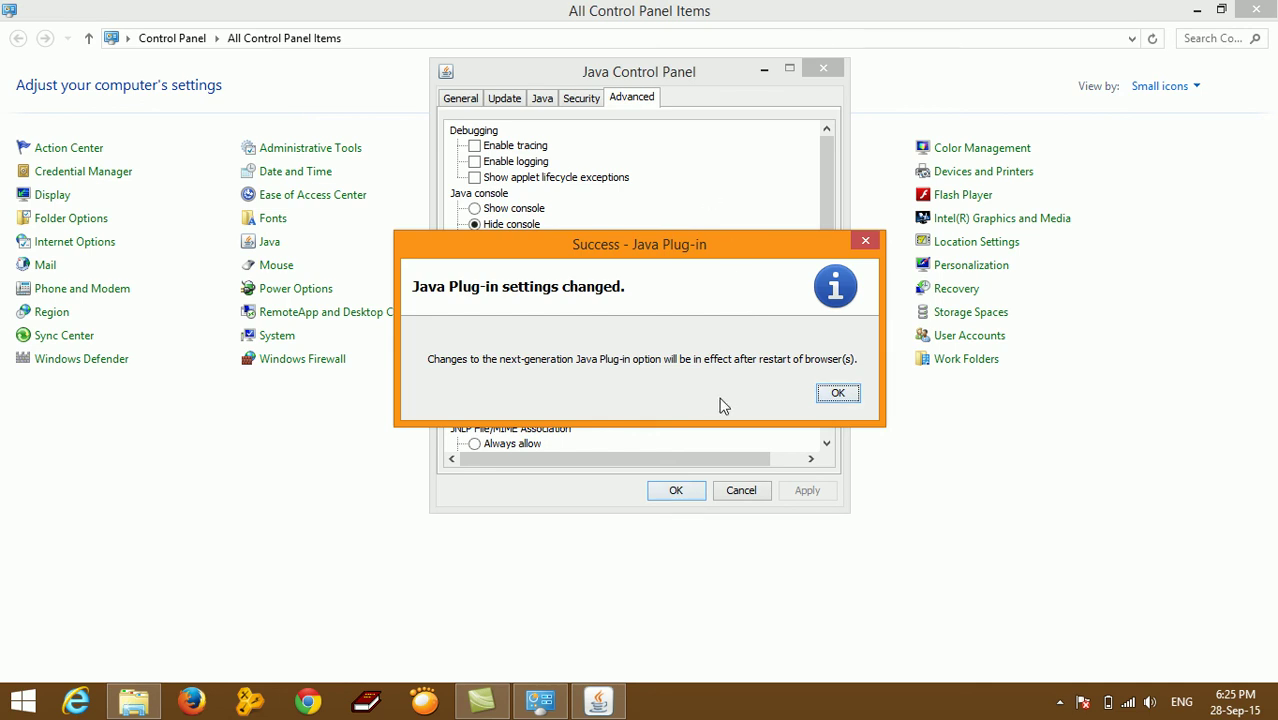
pyautogui.press('Return')
pyautogui.click(676, 490)
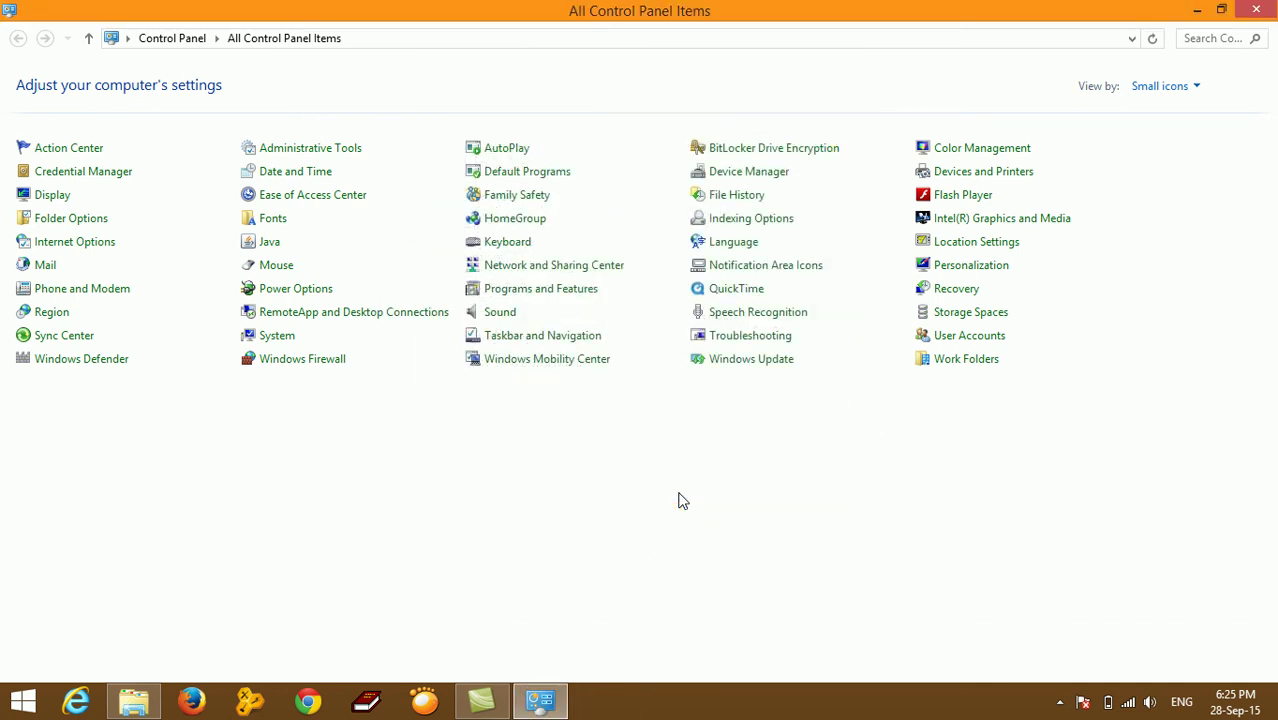
# Step: Close the Windows Control Panel and refresh the desktop
pyautogui.click(1262, 10)
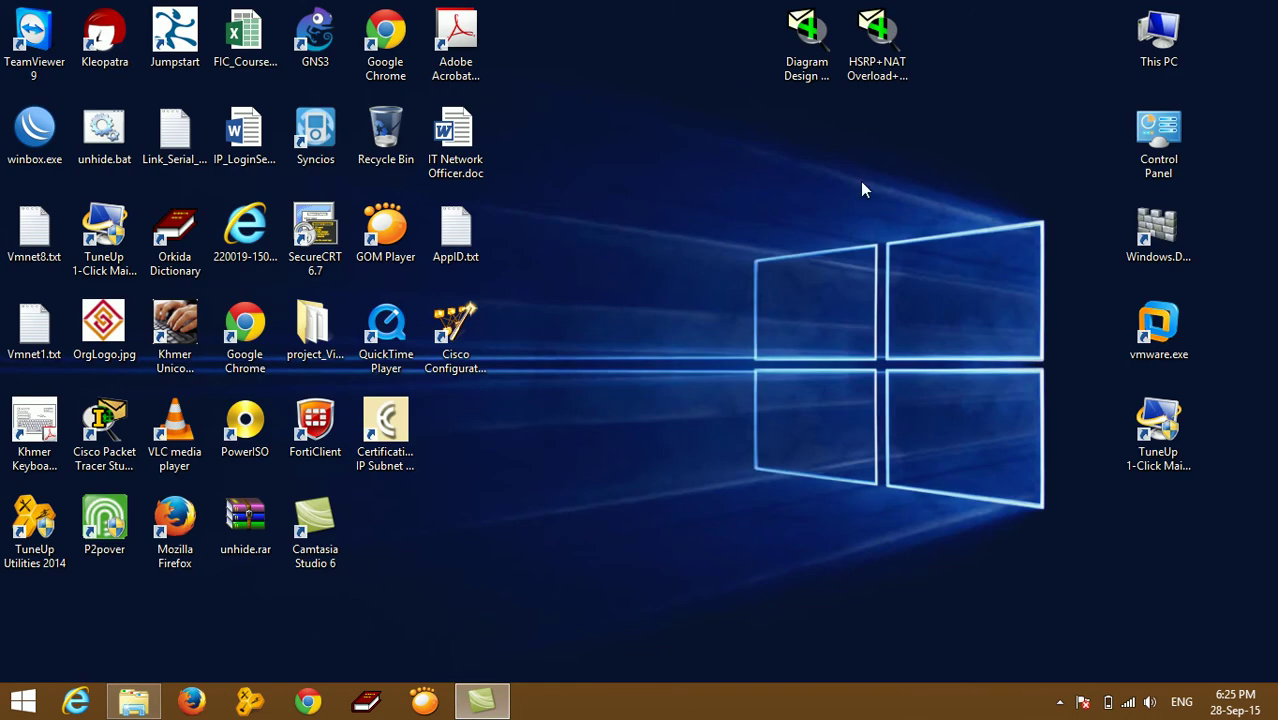
pyautogui.rightClick(723, 186)
pyautogui.click(754, 240)
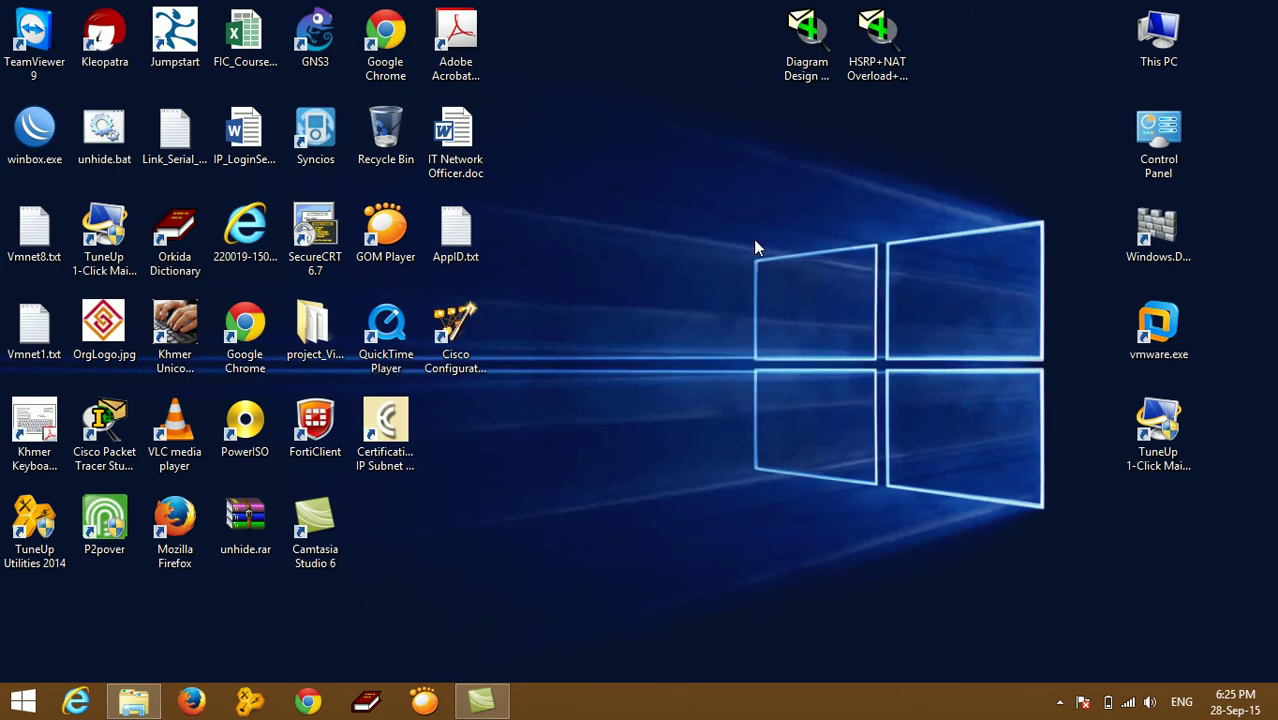
pyautogui.rightClick(565, 230)
pyautogui.click(601, 275)
# Step: Open Internet Explorer and bring up its Compatibility View settings
pyautogui.click(76, 701)
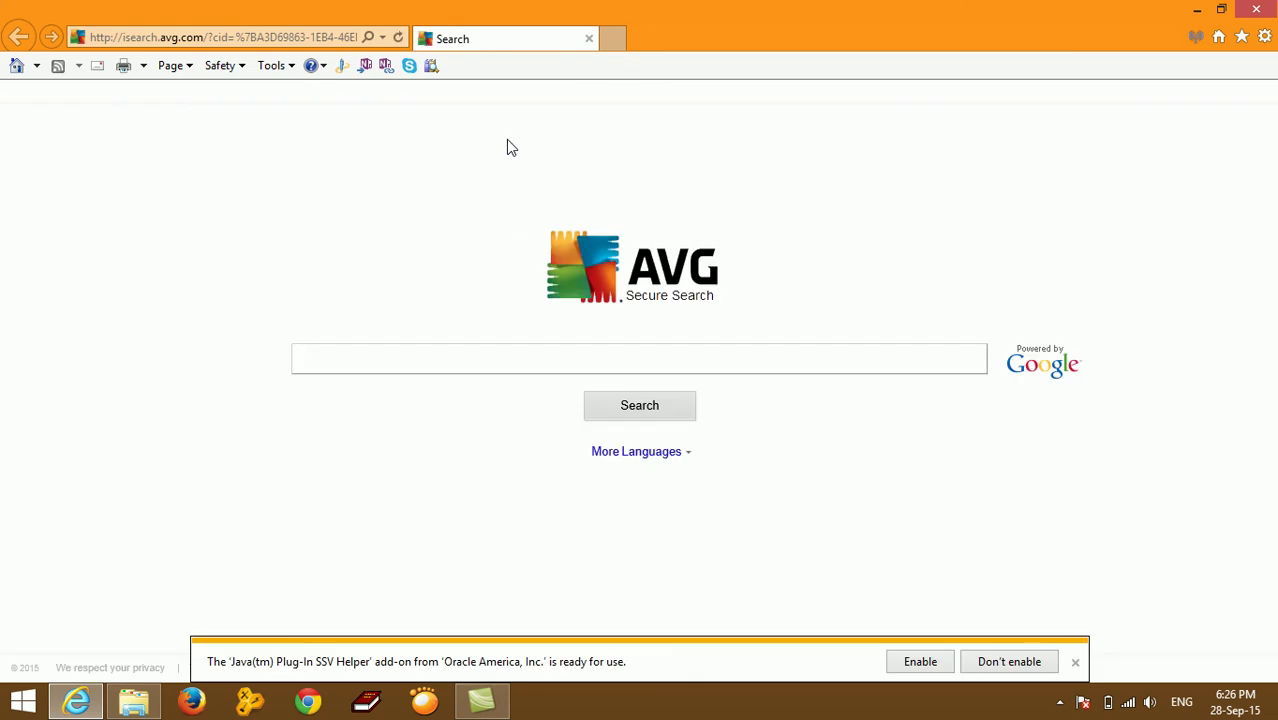
pyautogui.click(281, 67)
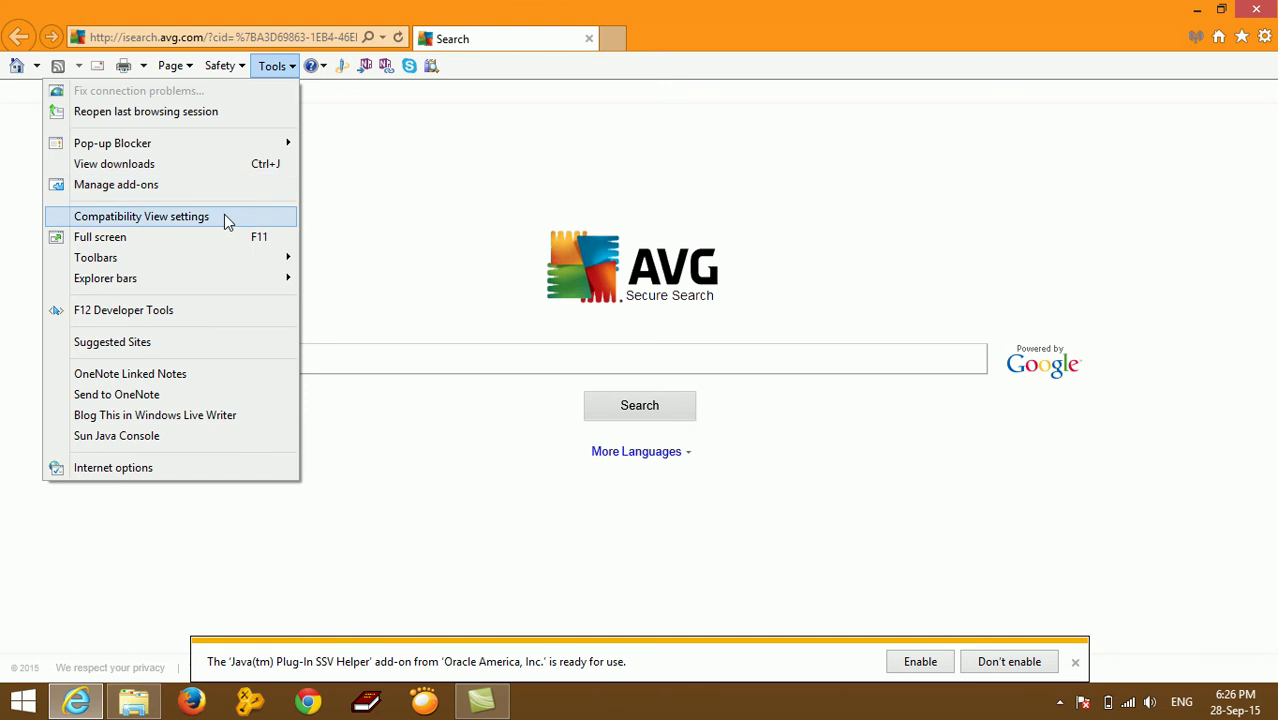
pyautogui.click(224, 216)
pyautogui.click(279, 69)
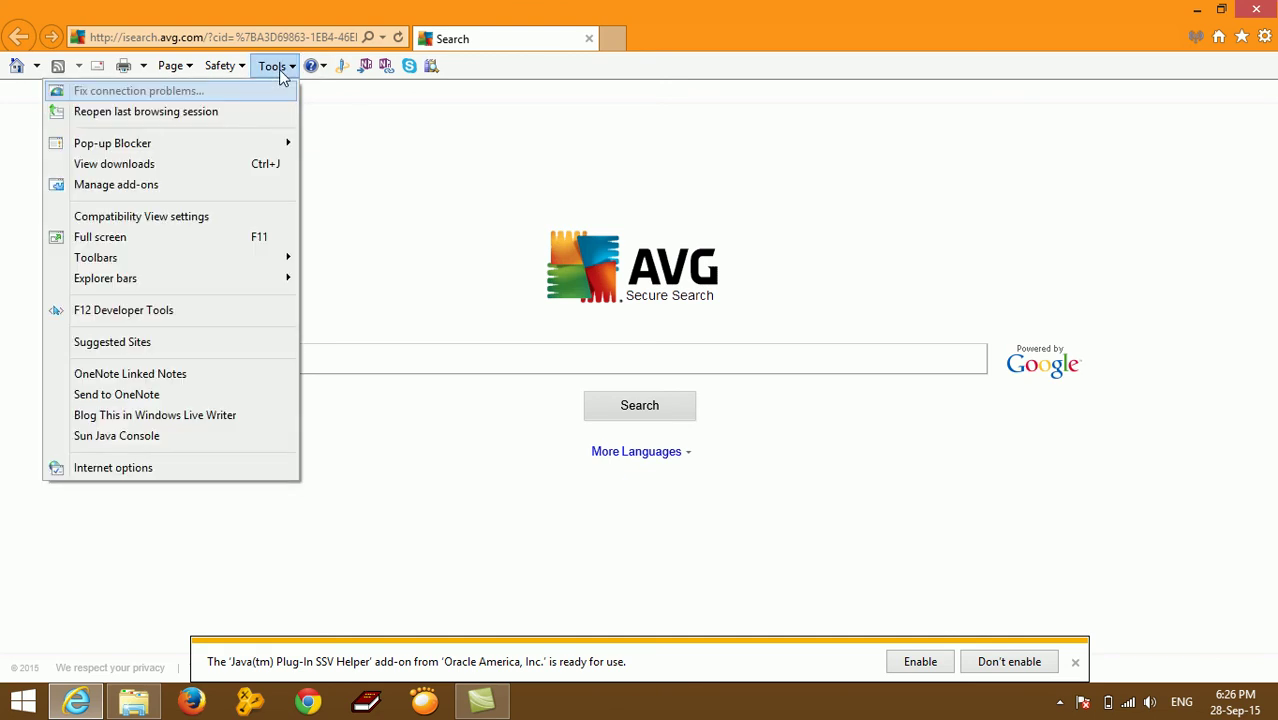
pyautogui.click(221, 217)
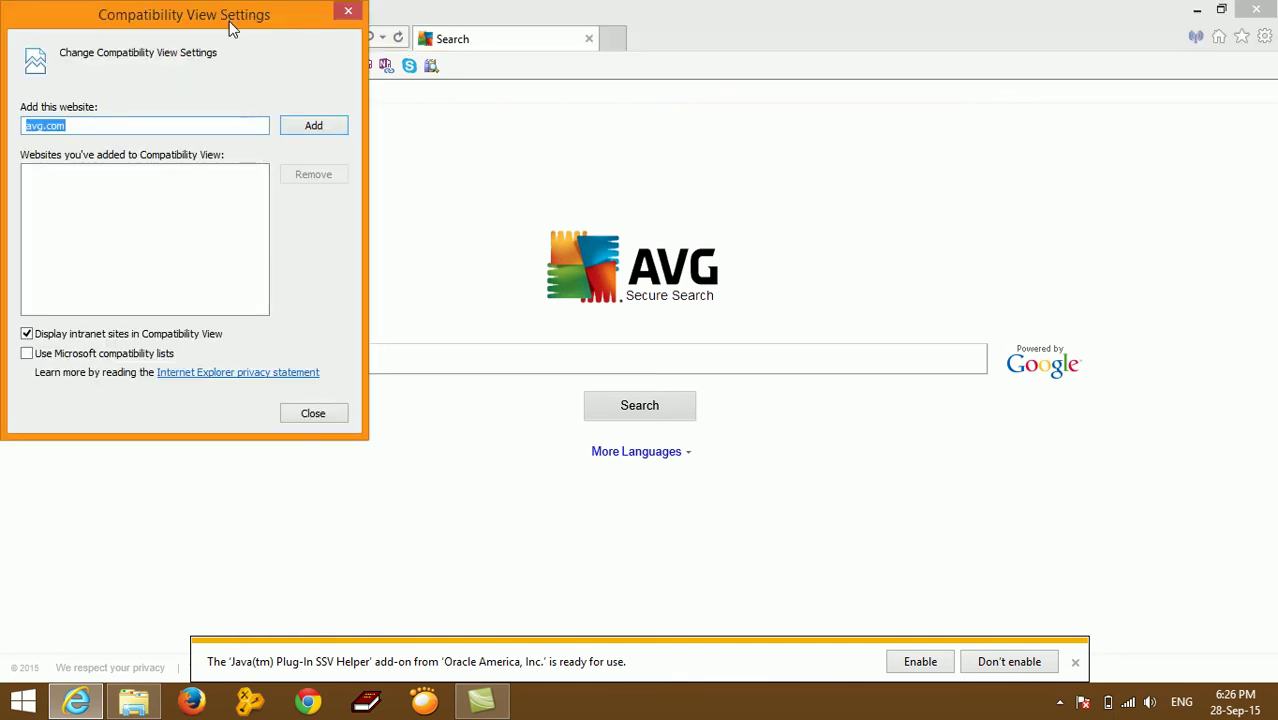
pyautogui.moveTo(229, 21); pyautogui.dragTo(479, 31)
pyautogui.click(354, 131)
pyautogui.press('BackSpace')
pyautogui.press('BackSpace')
pyautogui.press('BackSpace')
pyautogui.press('BackSpace')
pyautogui.press('BackSpace')
pyautogui.press('BackSpace')
pyautogui.press('BackSpace')
pyautogui.write('127.0.0.1:8600/')
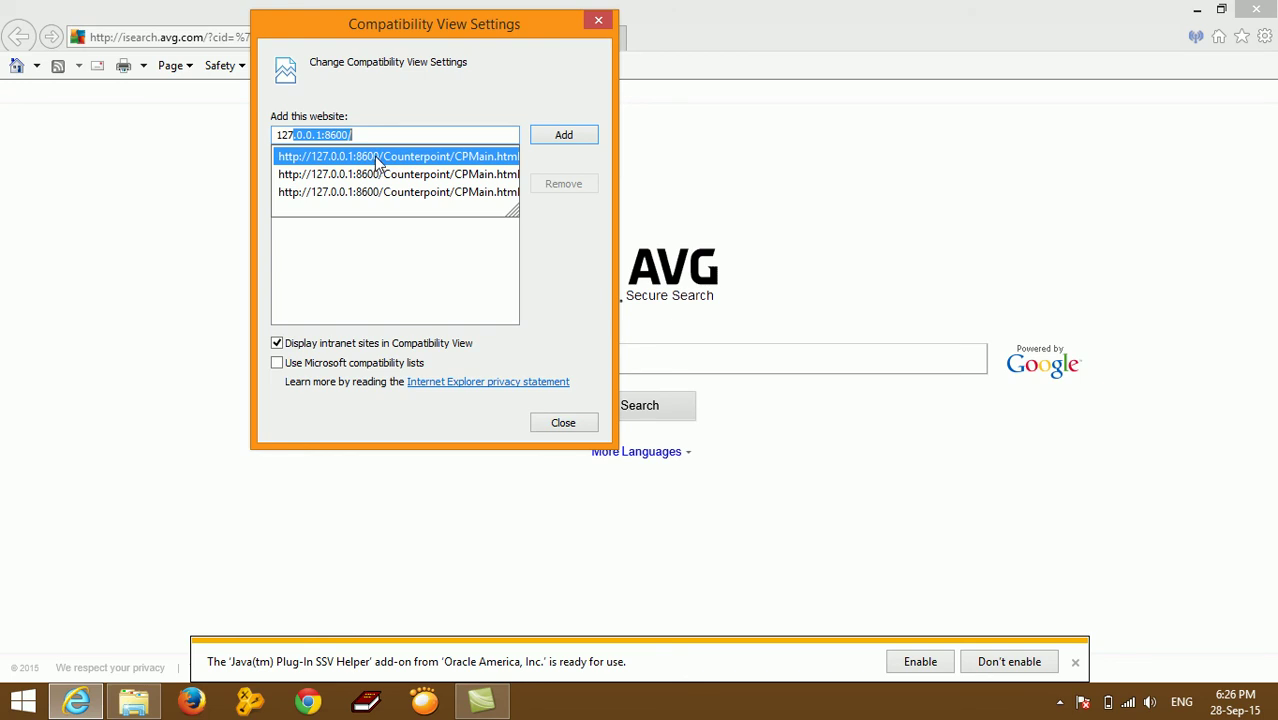
pyautogui.click(377, 158)
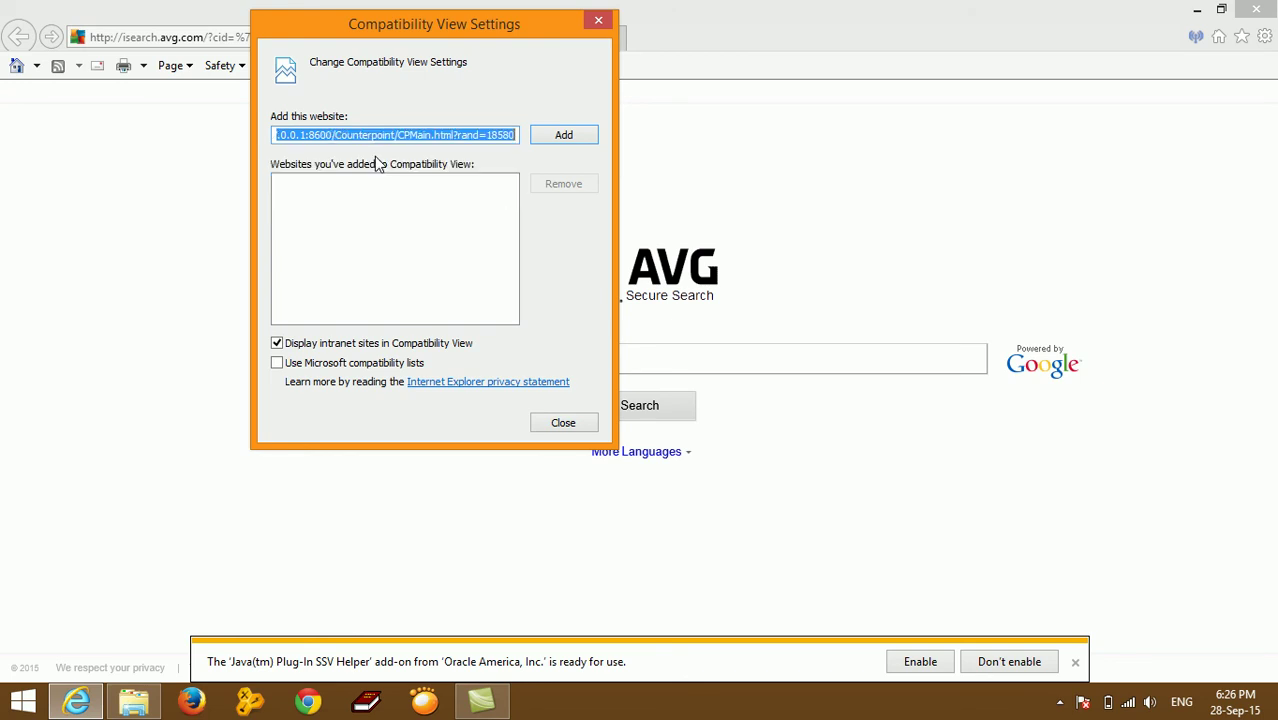
pyautogui.click(575, 134)
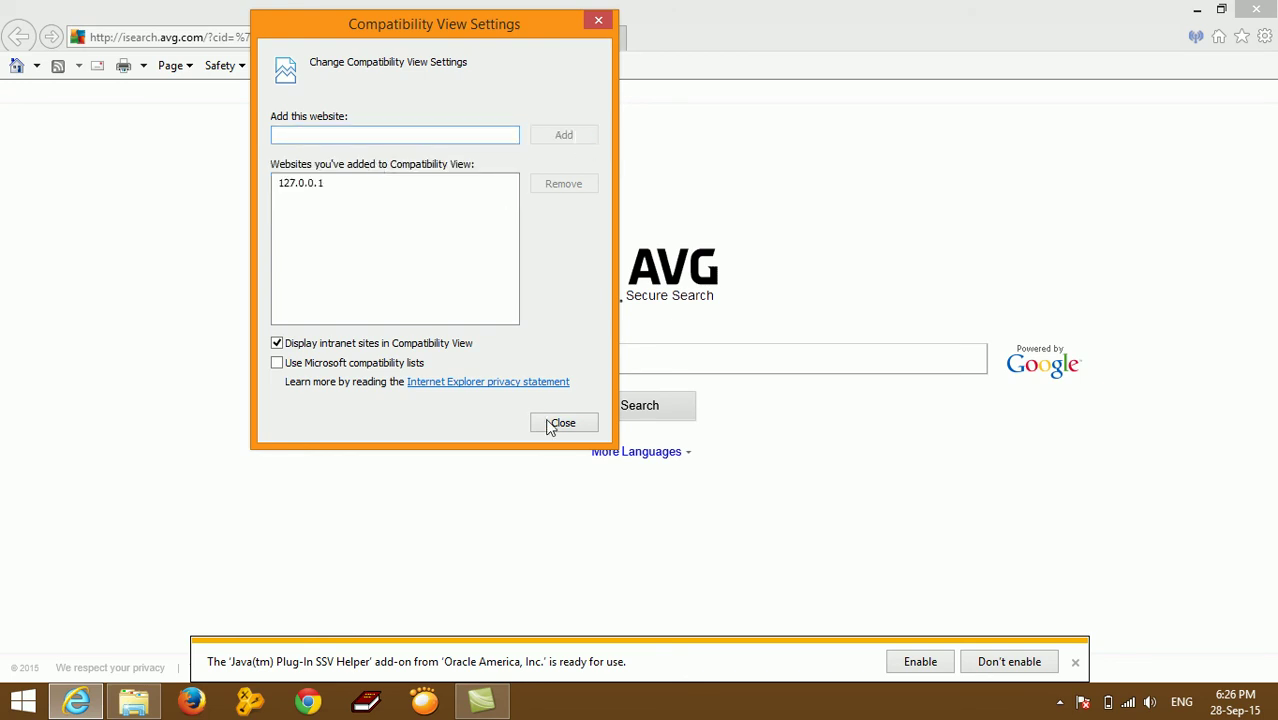
pyautogui.click(559, 425)
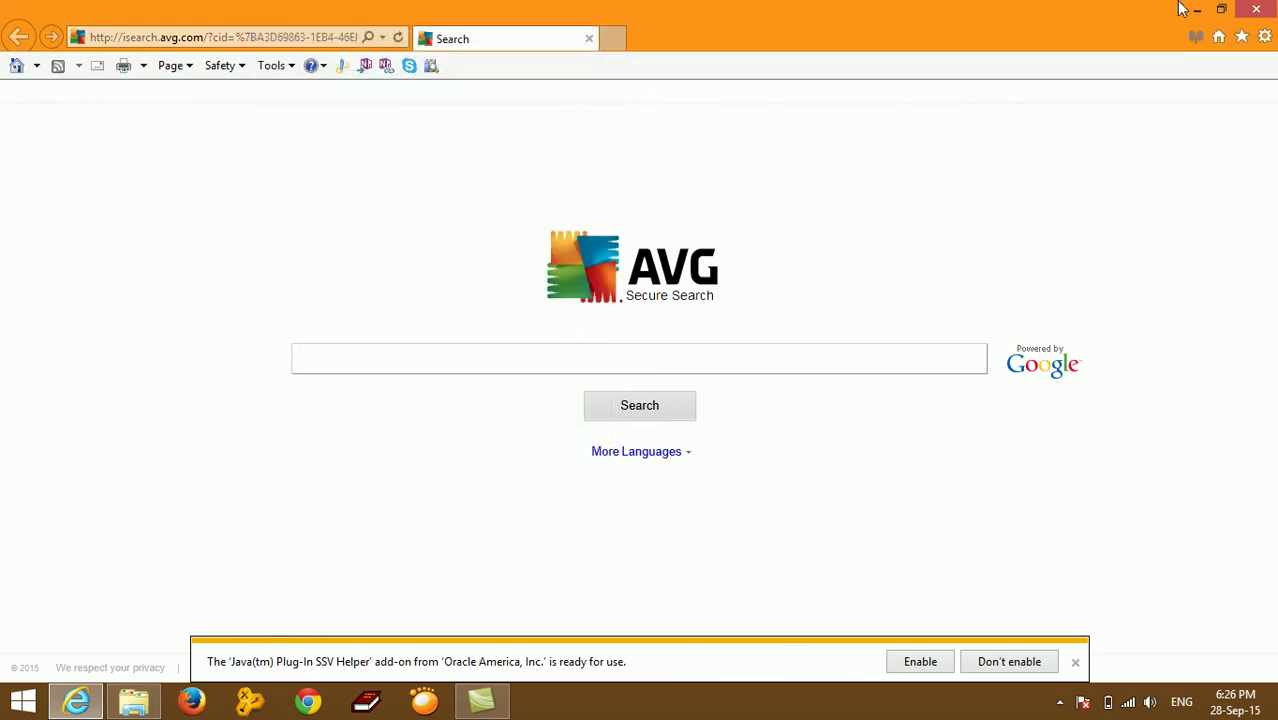
# Step: Close Internet Explorer and run Cisco Configuration Professional as administrator from its desktop shortcut
pyautogui.click(1256, 9)
pyautogui.rightClick(715, 149)
pyautogui.click(776, 205)
pyautogui.click(449, 325)
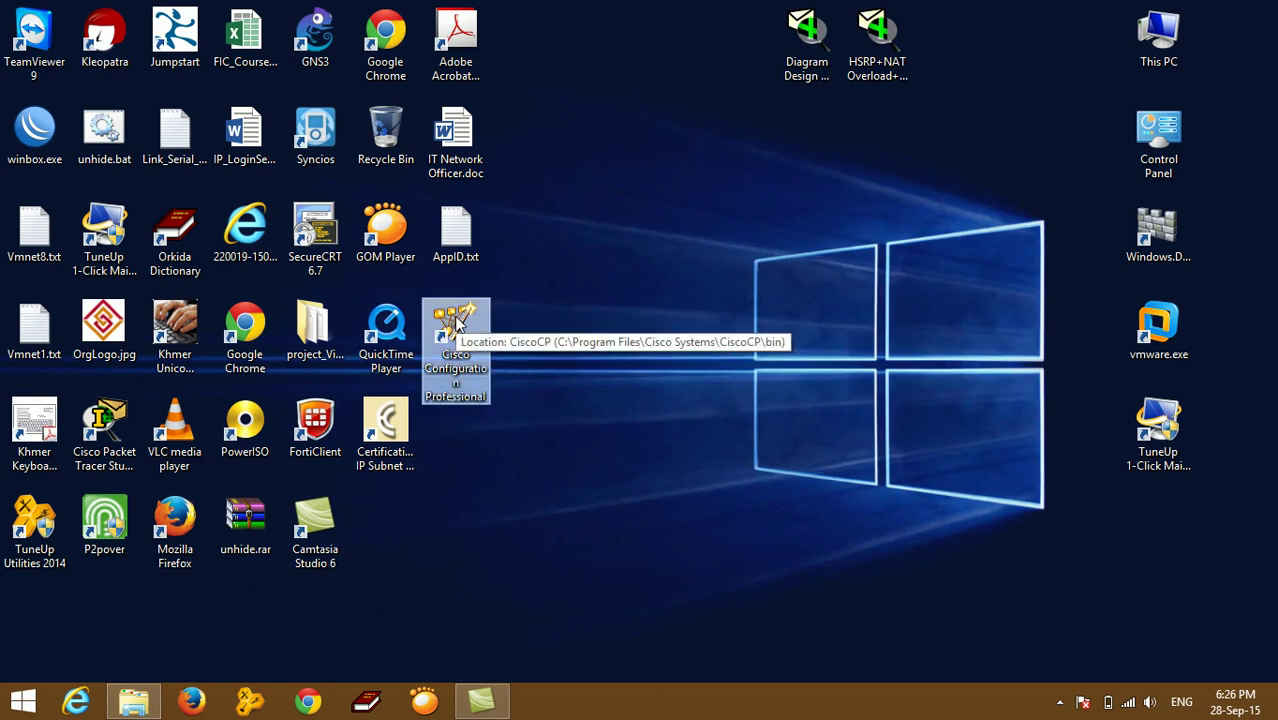
pyautogui.rightClick(457, 320)
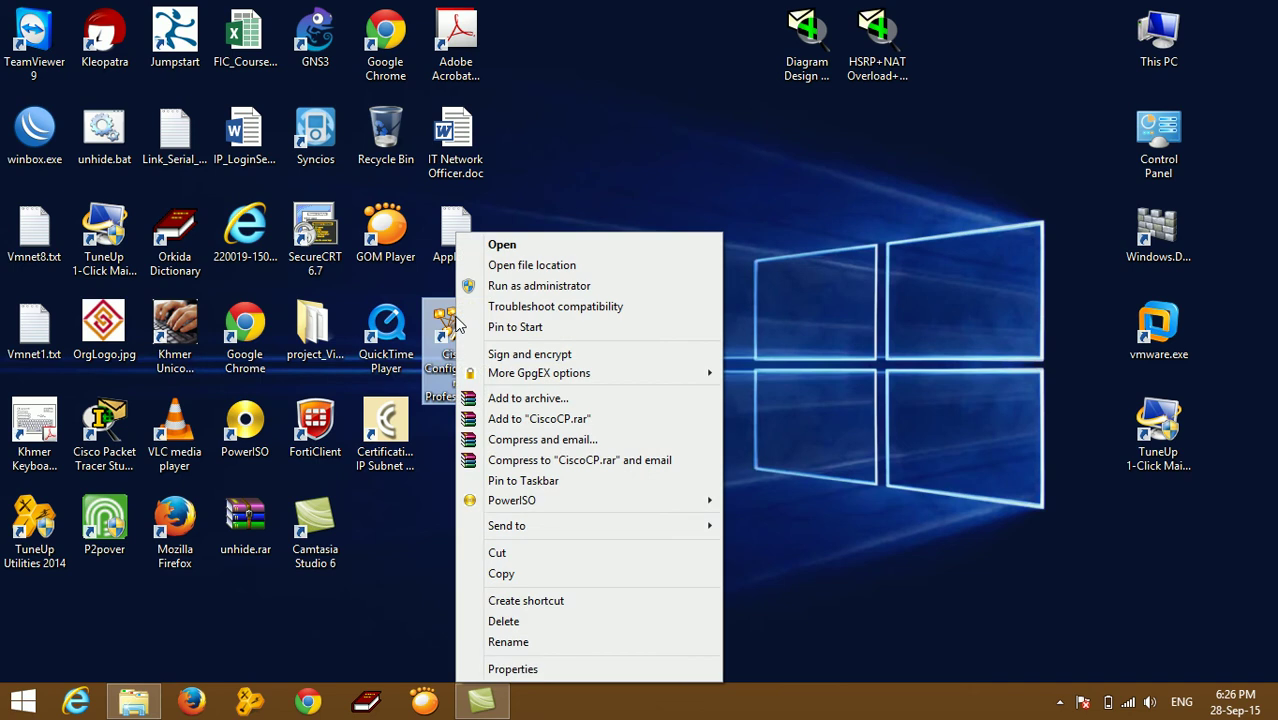
pyautogui.click(543, 286)
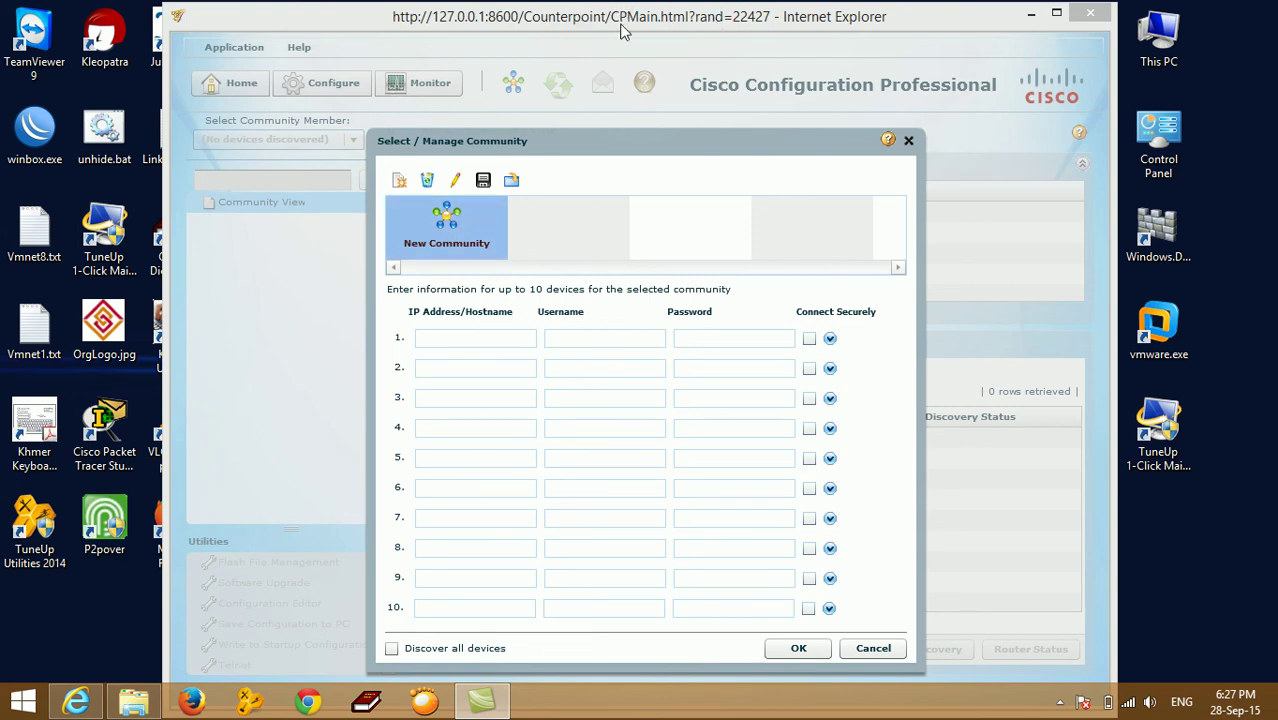
# Step: Dismiss the Select / Manage Community dialog and maximize the Cisco Configuration Professional window
pyautogui.click(909, 141)
pyautogui.click(1062, 14)
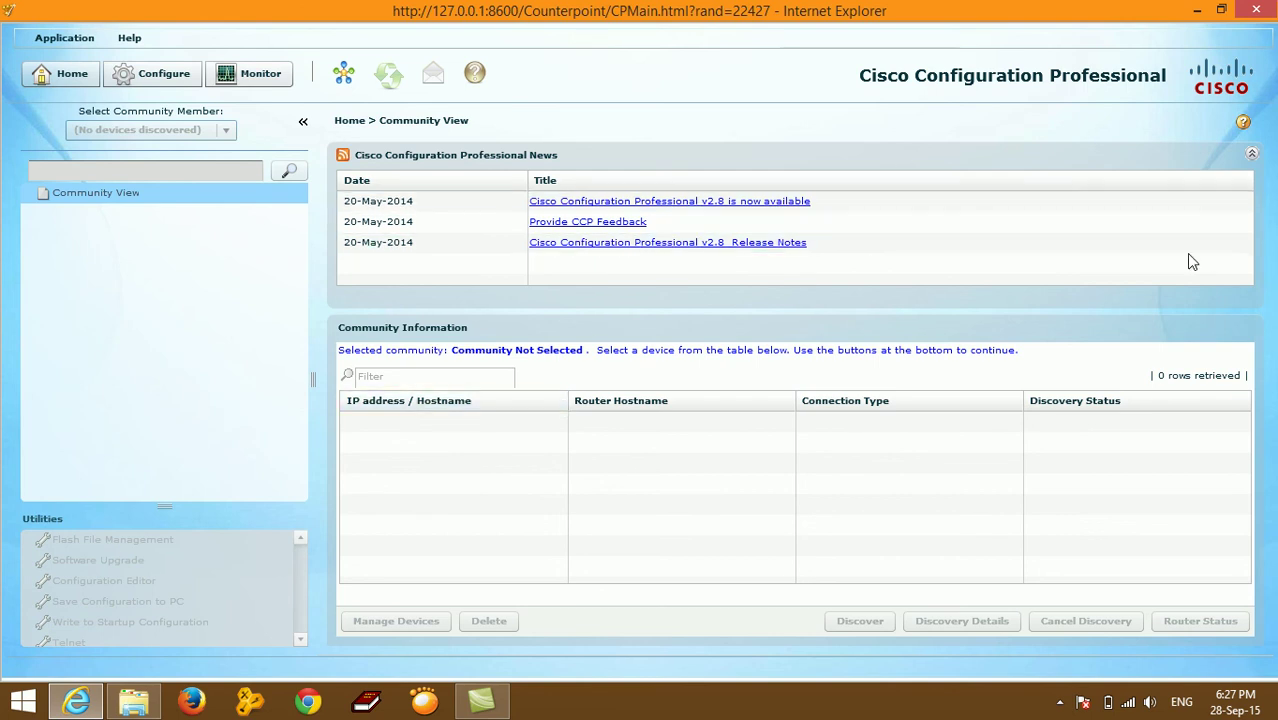
# Step: Exit Cisco Configuration Professional by leaving its page, and refresh the desktop
pyautogui.click(1253, 10)
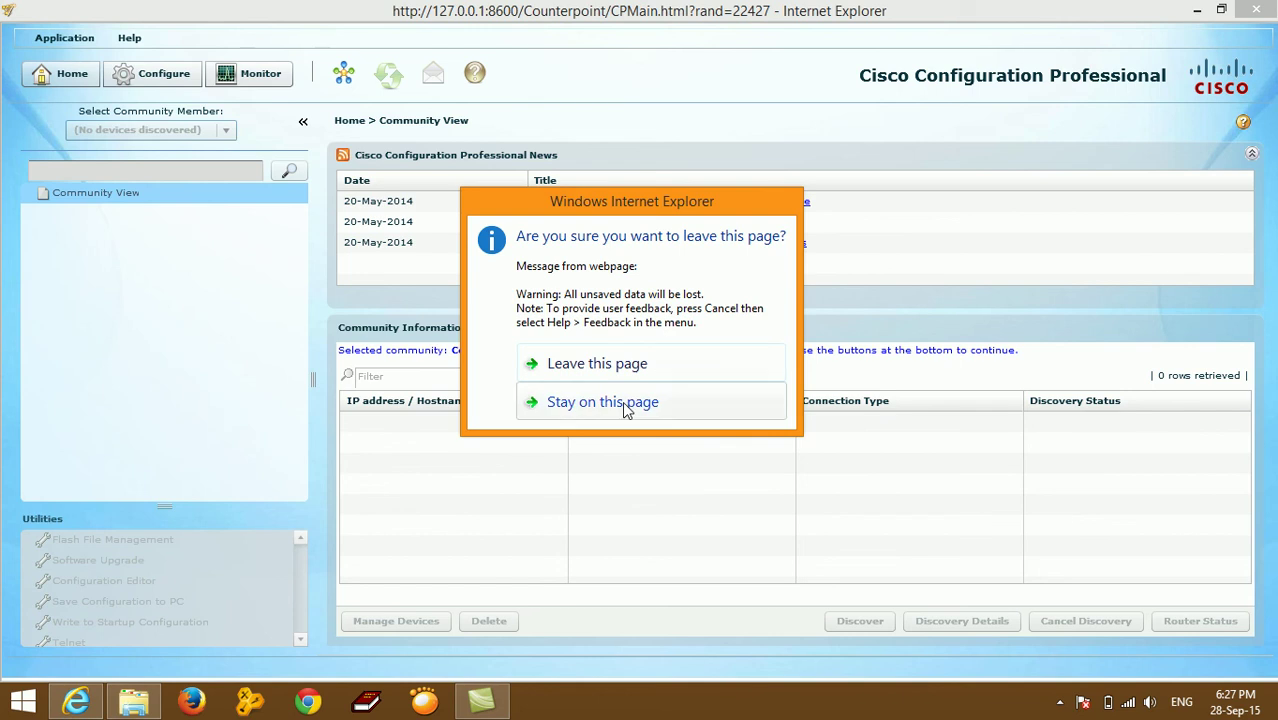
pyautogui.click(622, 365)
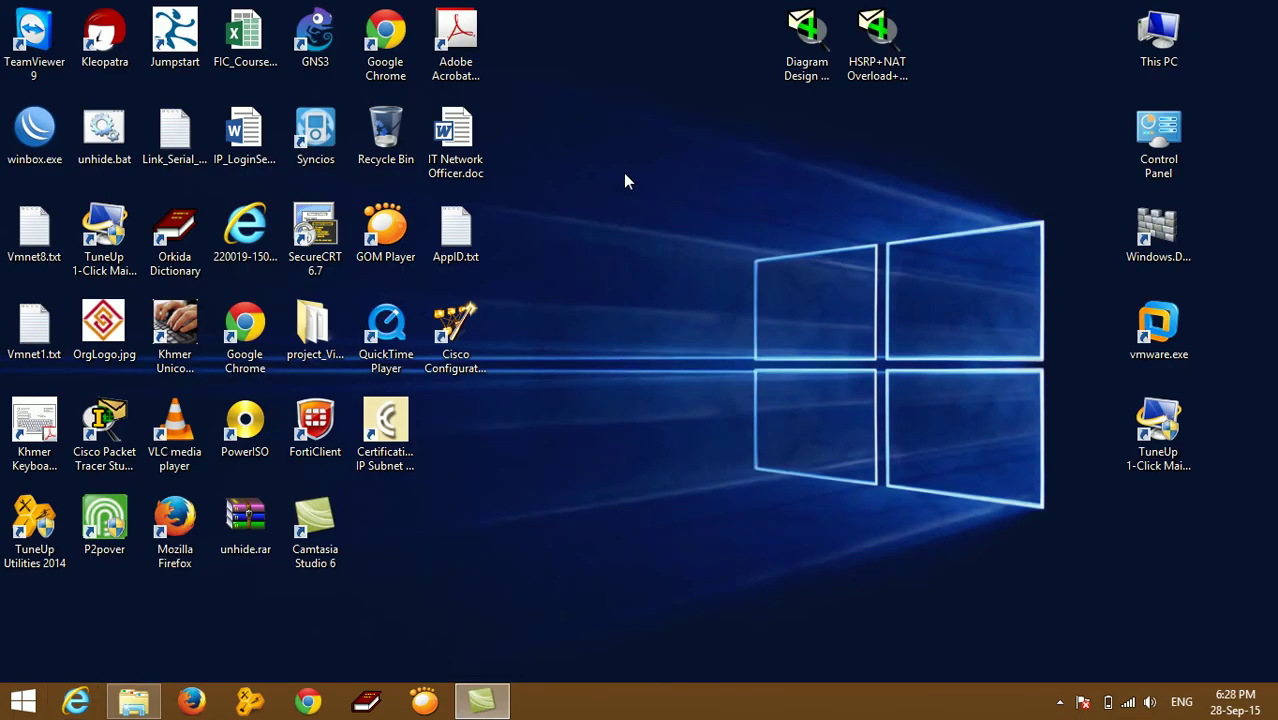
pyautogui.rightClick(623, 172)
pyautogui.click(661, 234)
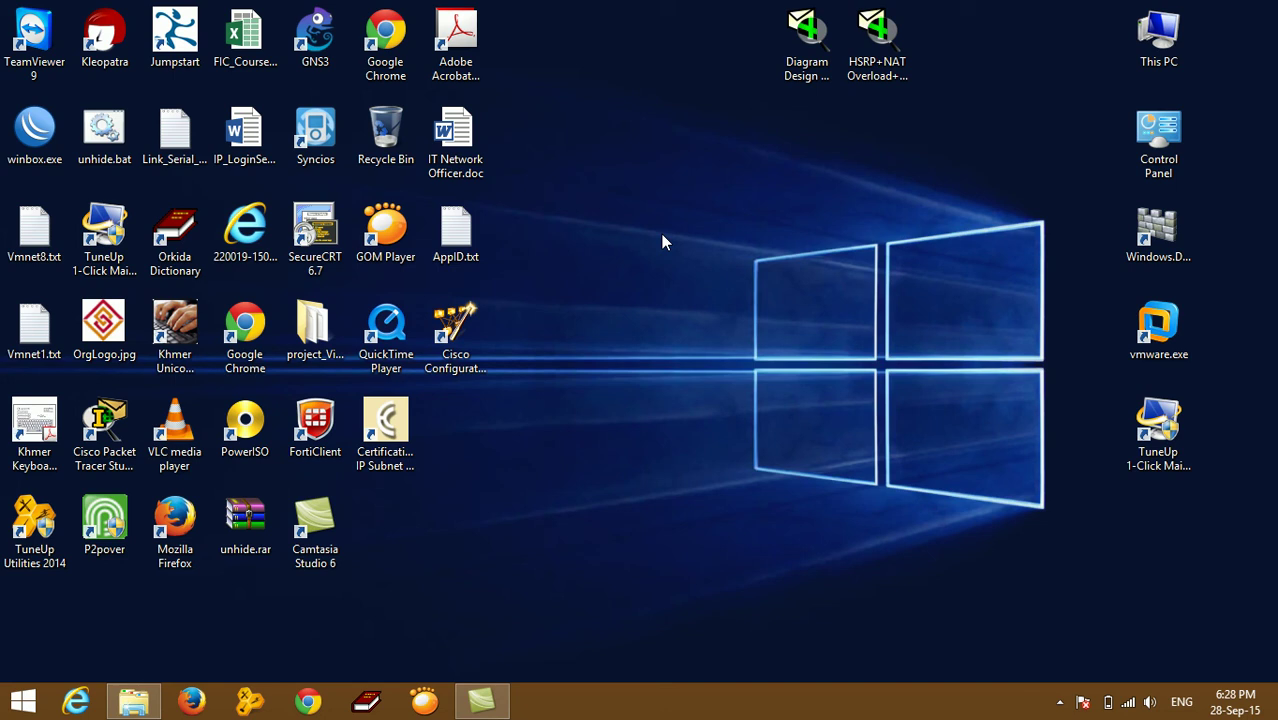
pyautogui.rightClick(642, 219)
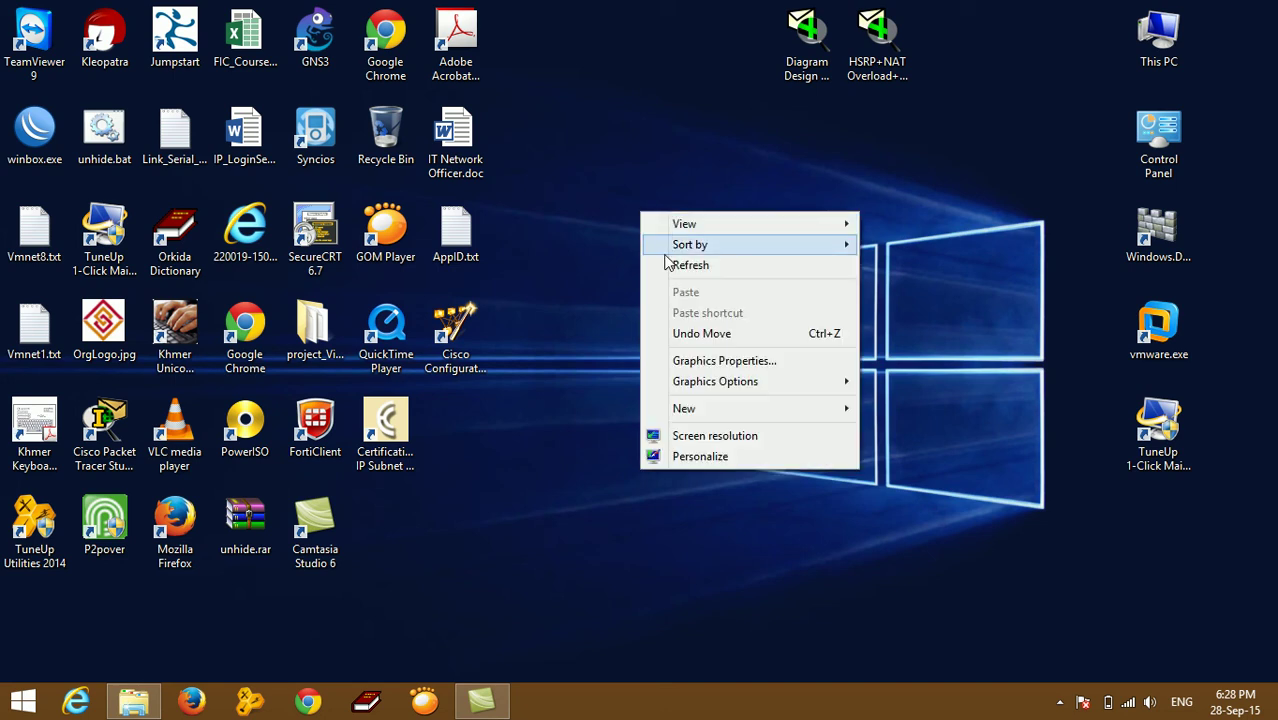
pyautogui.click(670, 268)
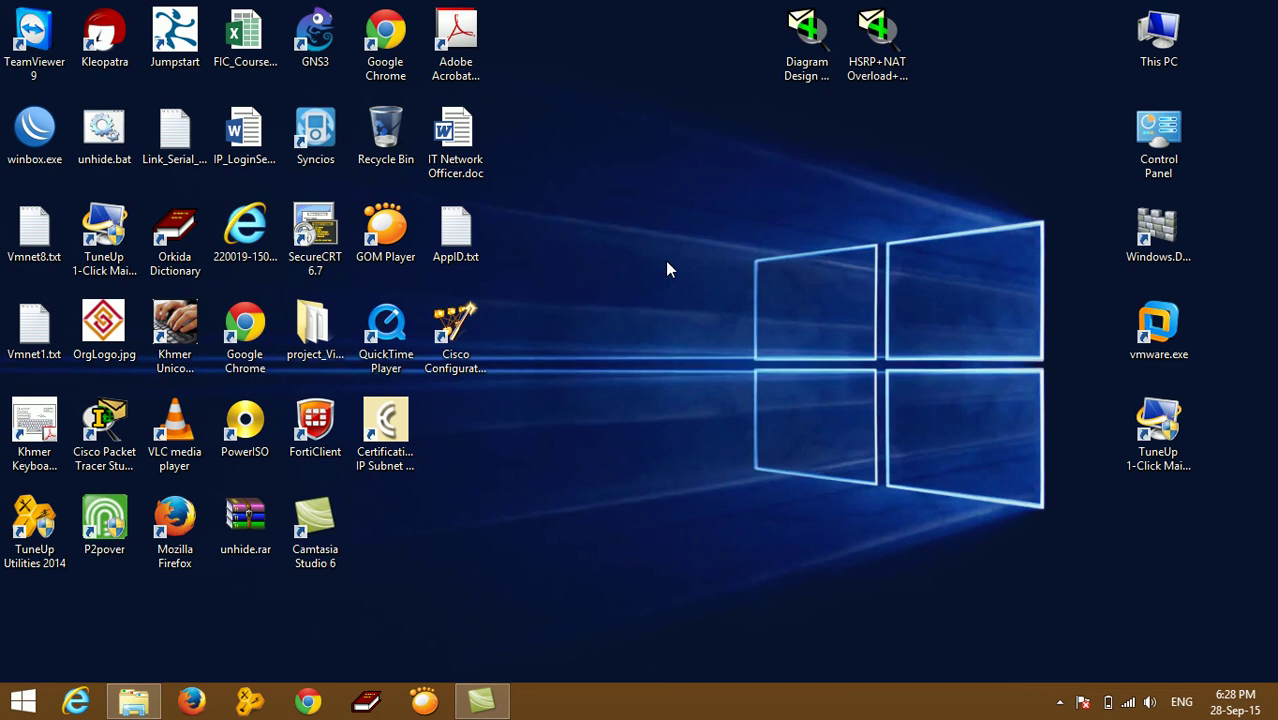
pyautogui.rightClick(668, 268)
pyautogui.click(690, 314)
# Step: Show the hidden notification area icons
pyautogui.click(1060, 702)
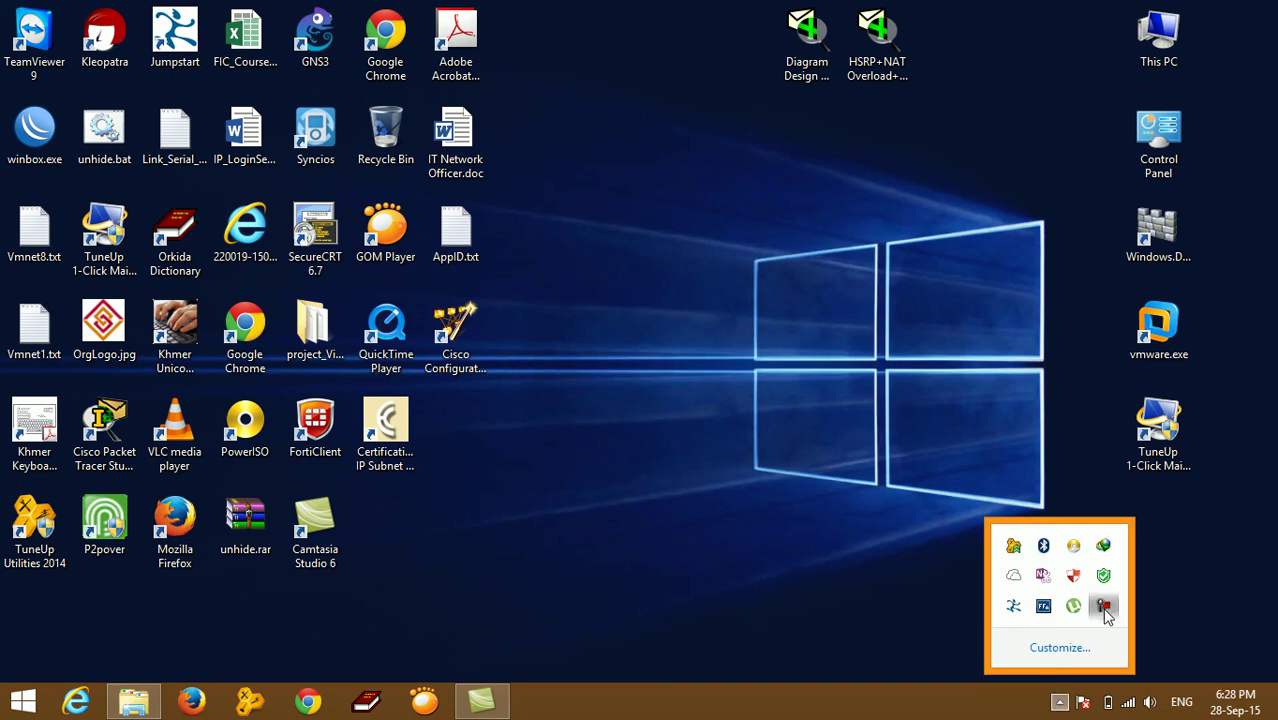